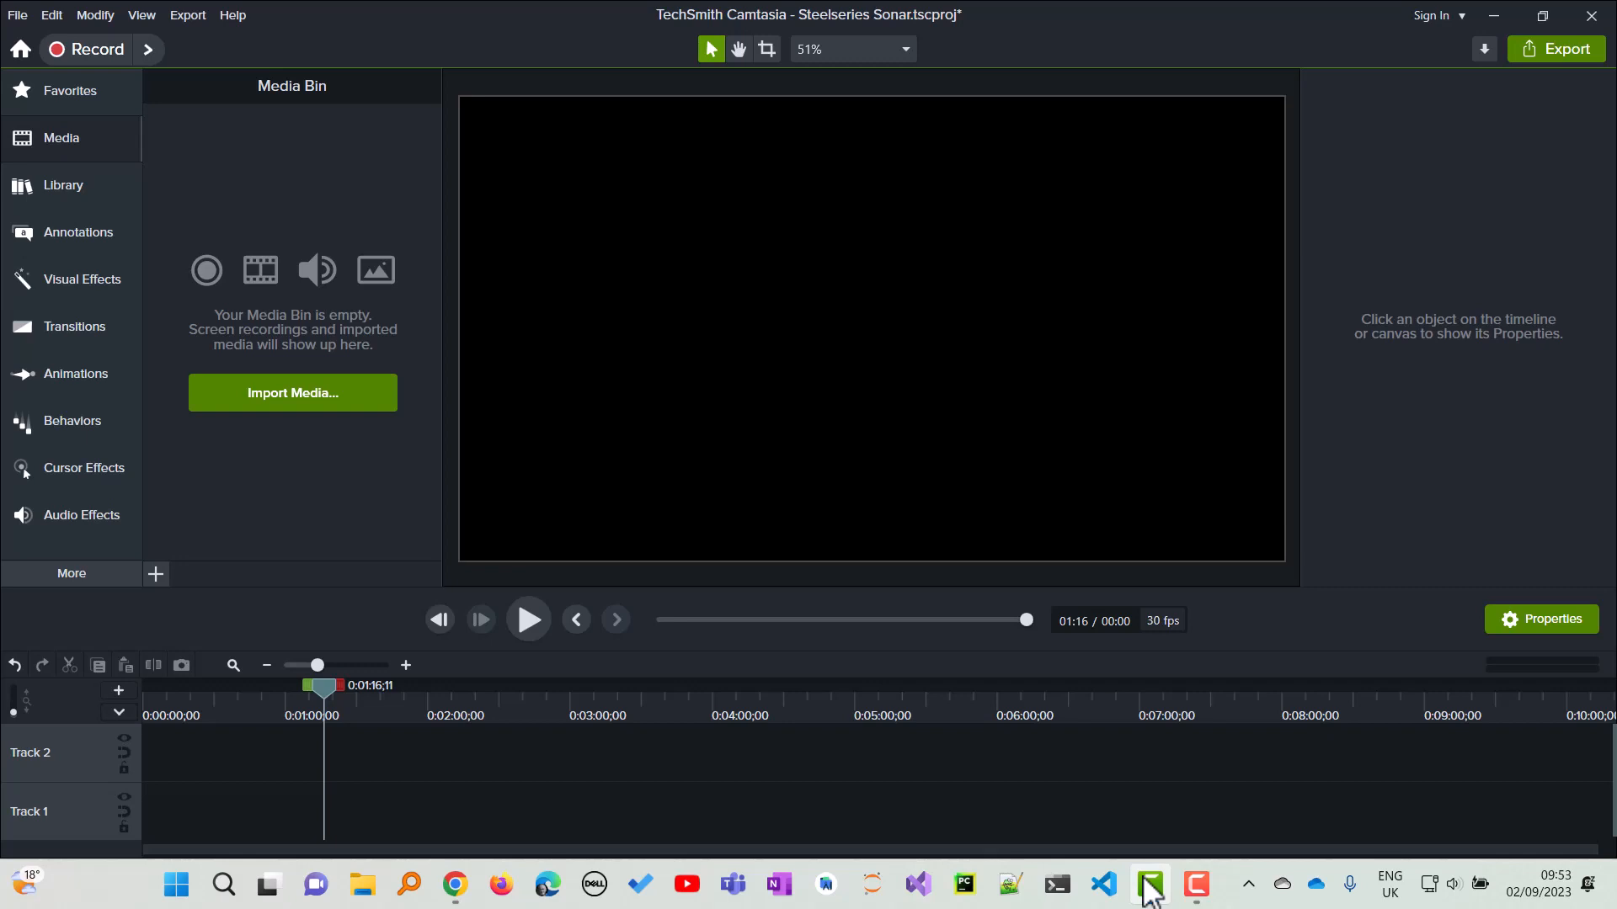
Open the SteelSeries Sonar site from the Google results and save the SteelSeriesGG45.0.0Setup installer to Downloads
click(1150, 884)
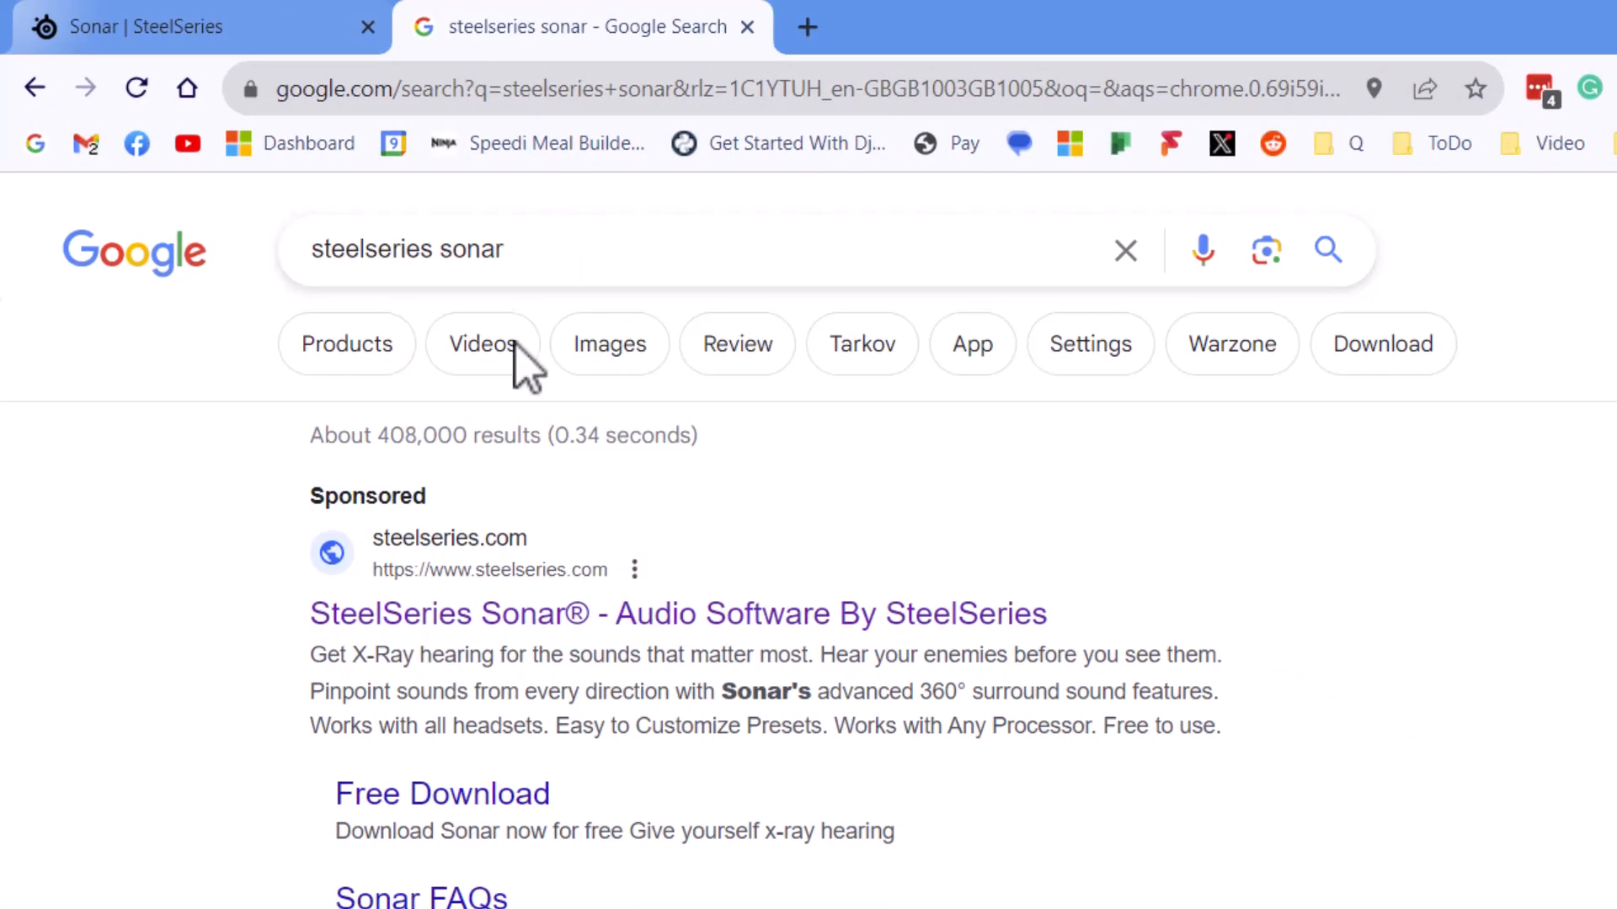
click(451, 628)
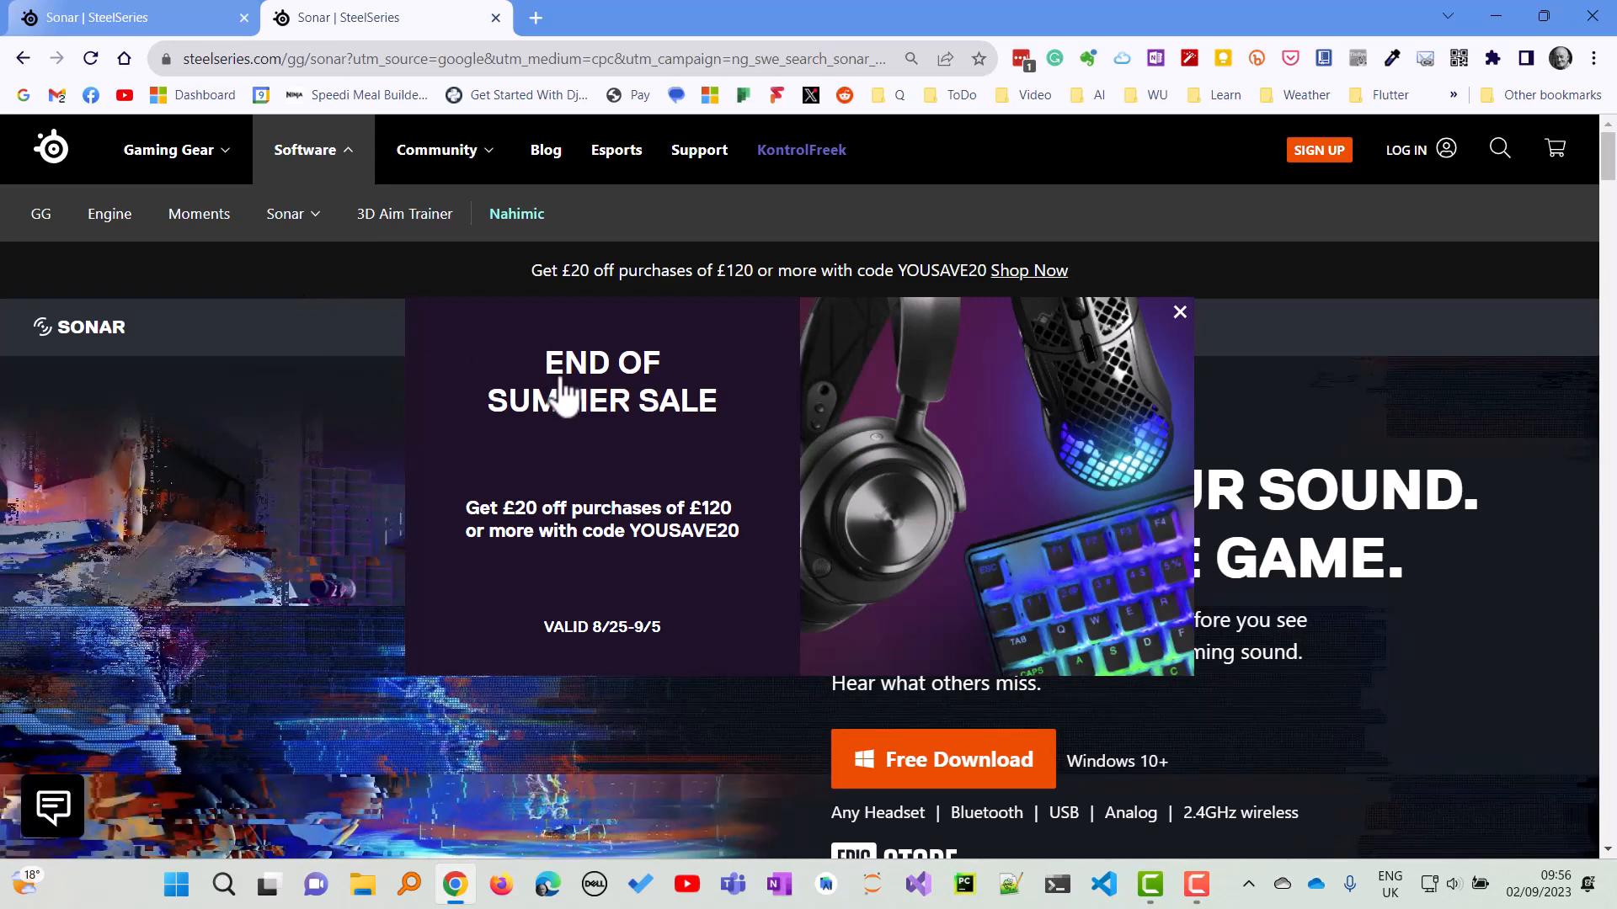
scroll(619, 391, down, 3)
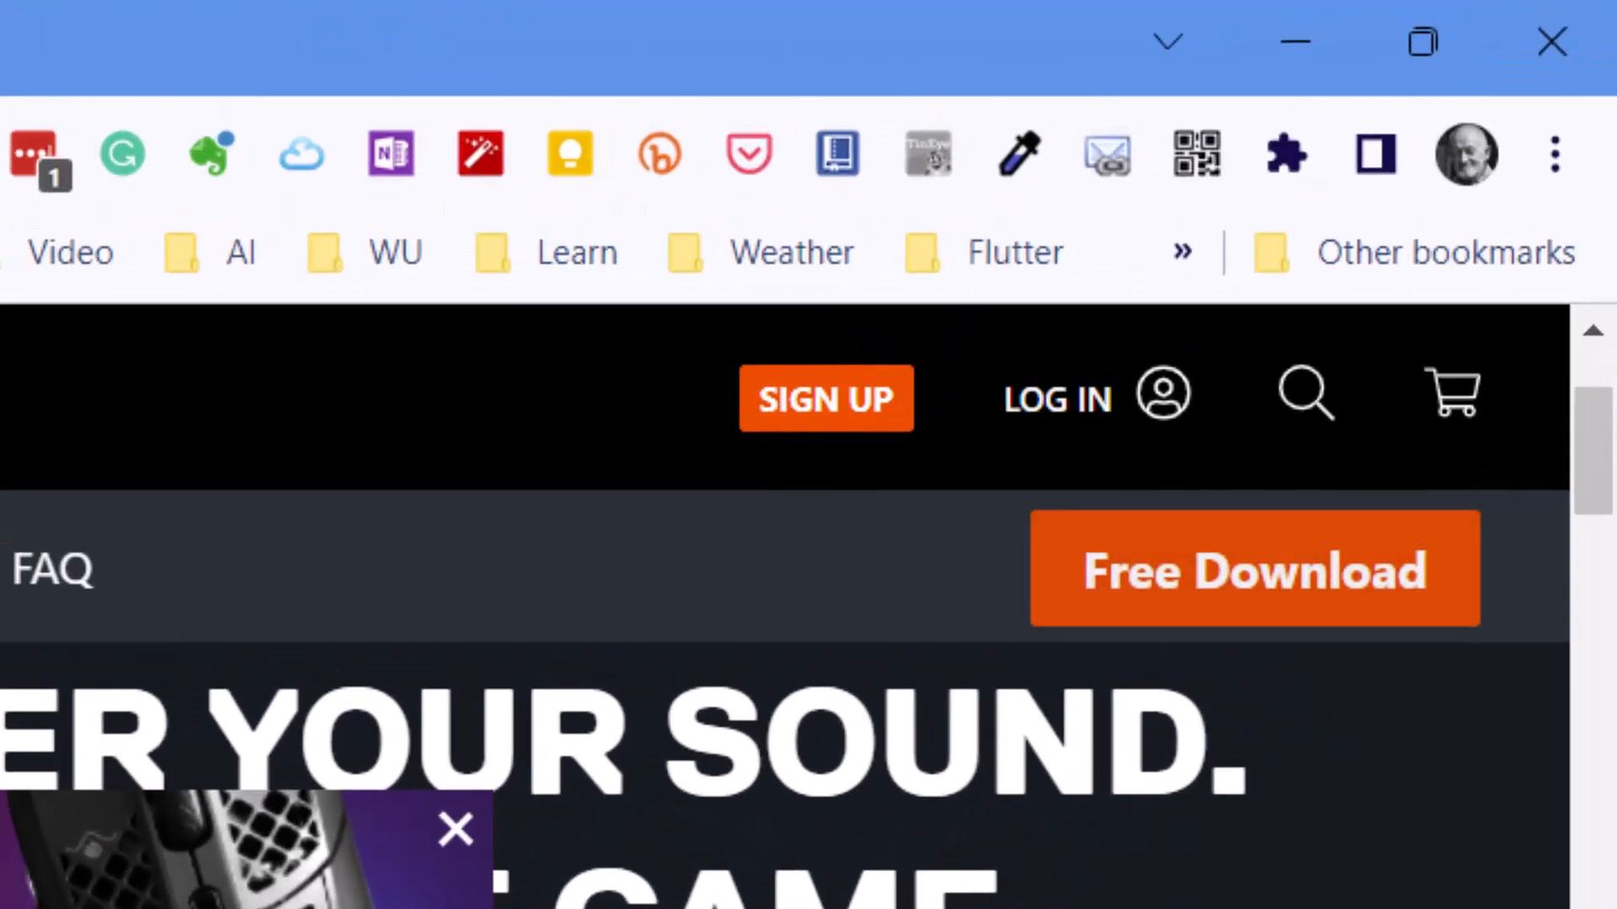
click(426, 854)
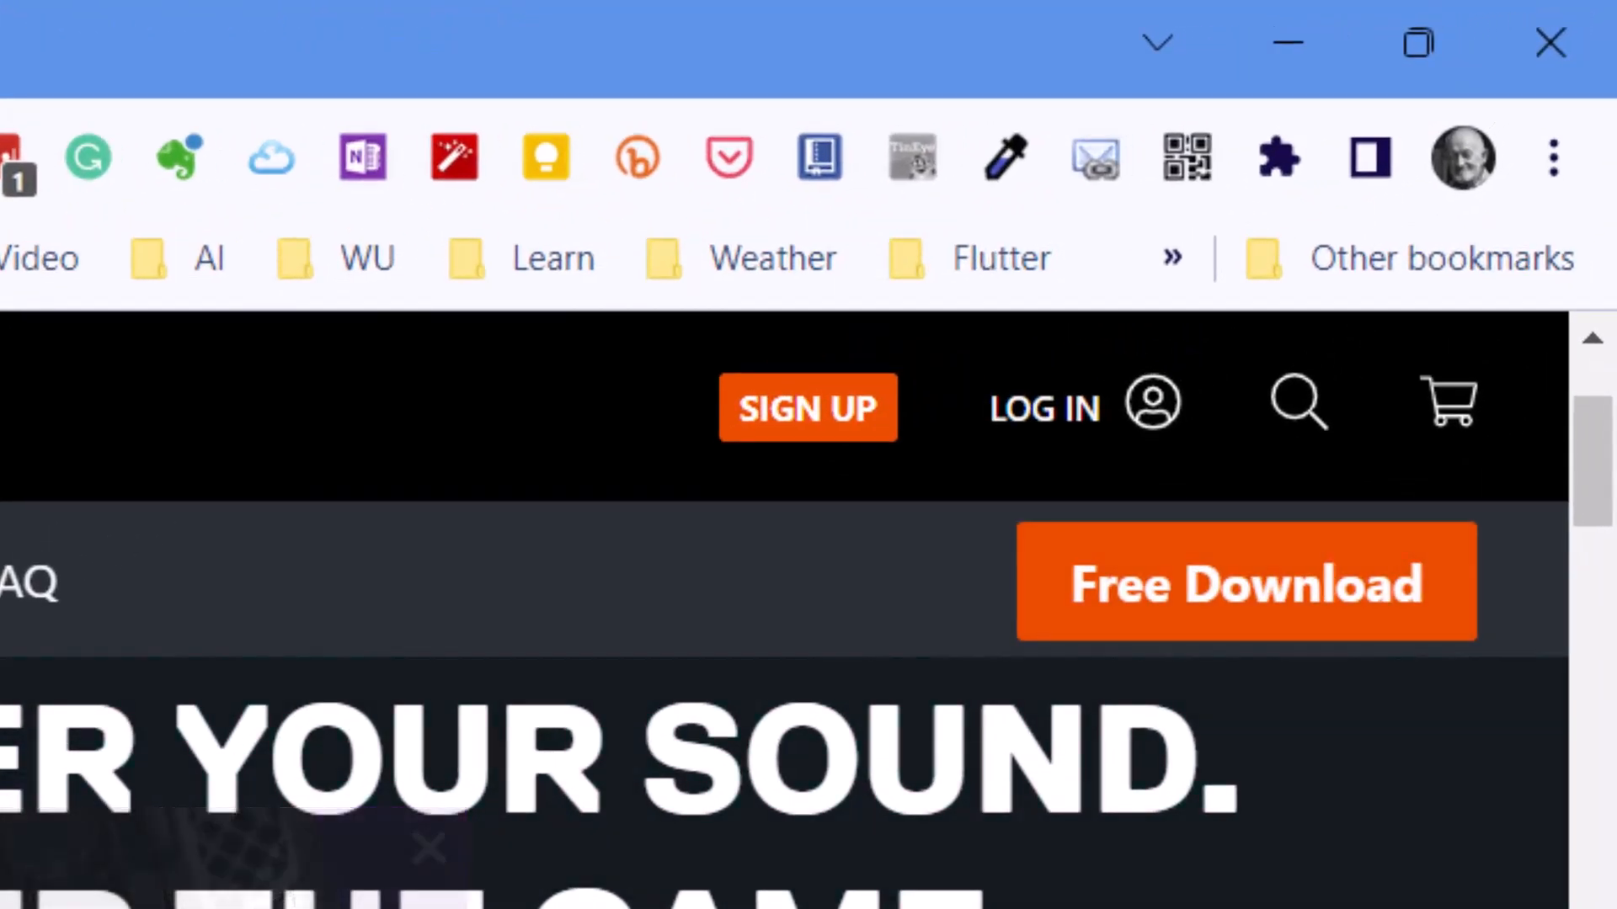
click(1120, 586)
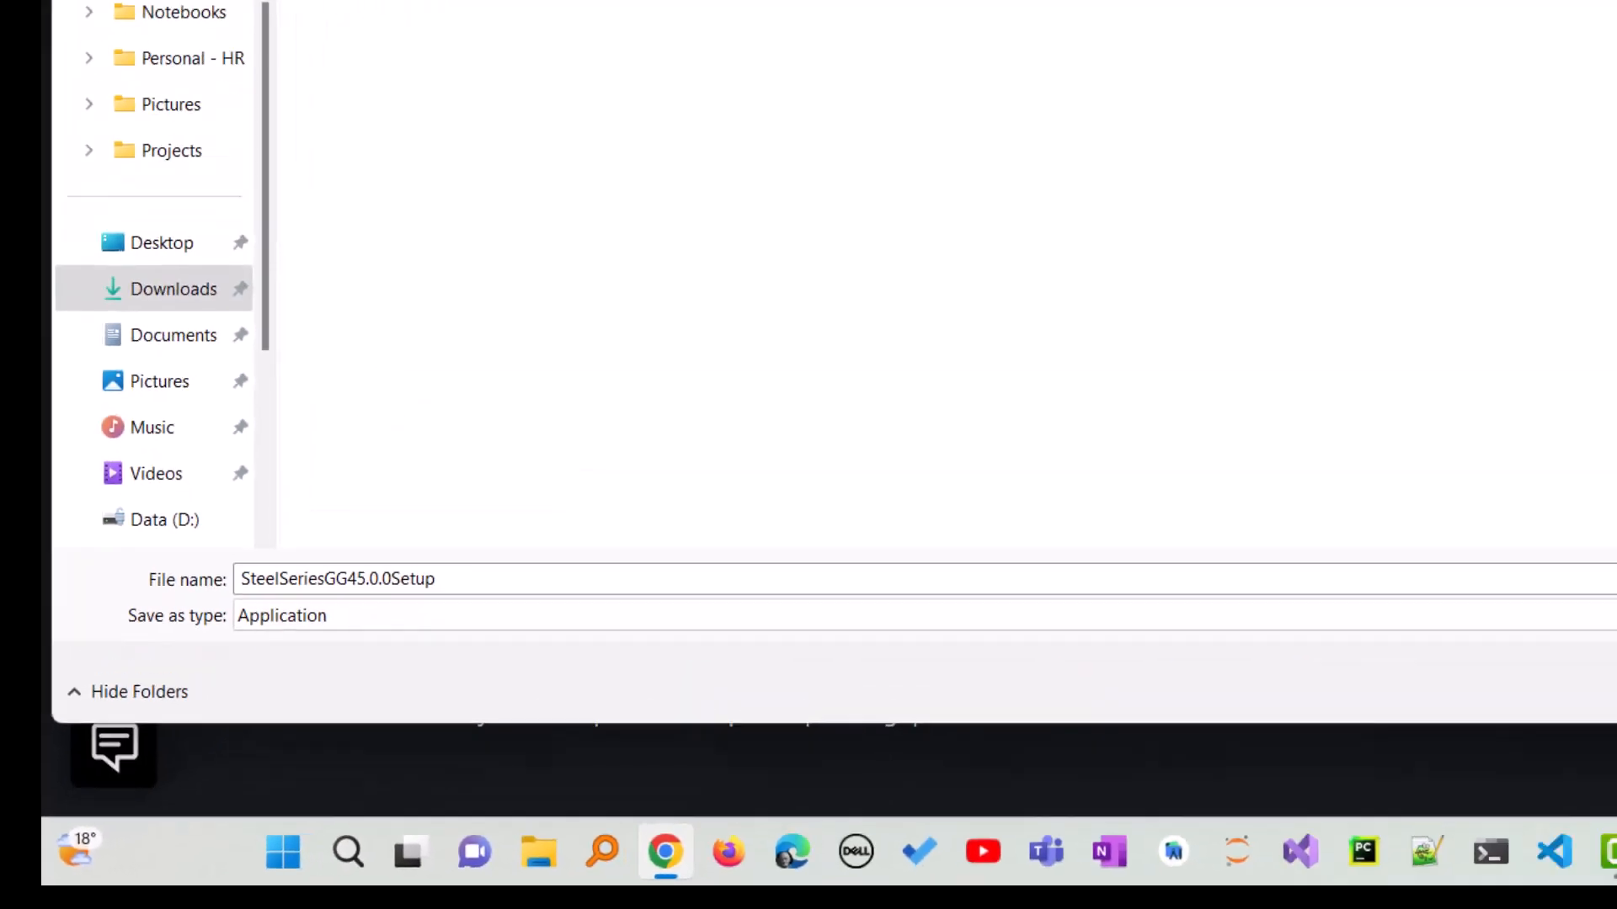
click(1238, 758)
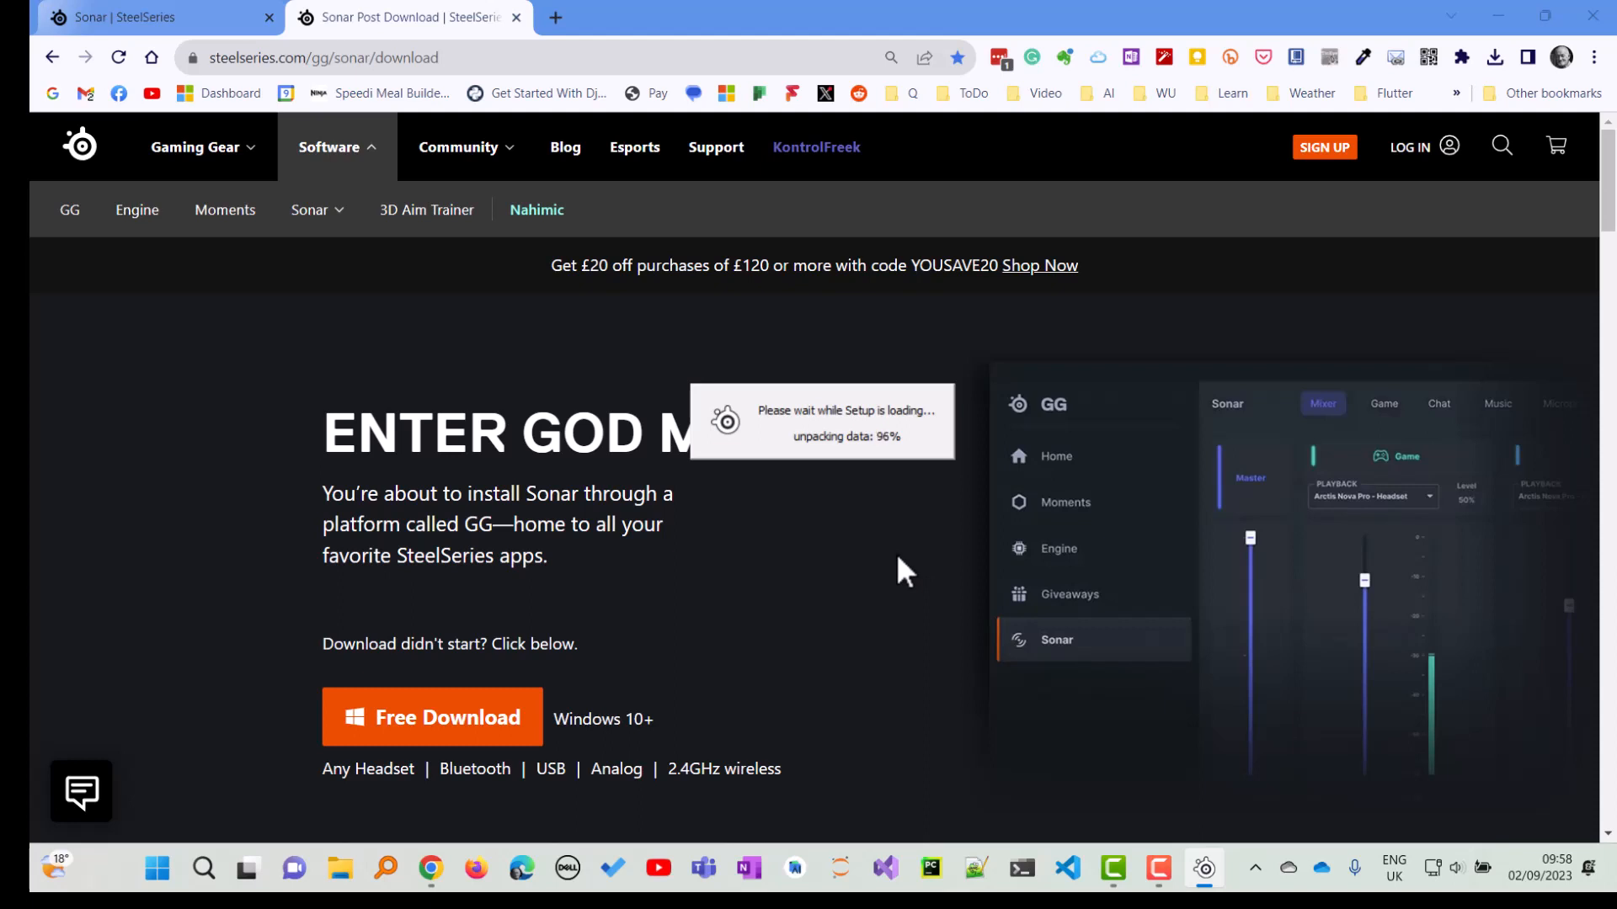
Go through the SteelSeries GG 45.0.0 setup, accept the license agreement and install the software
click(832, 481)
click(930, 597)
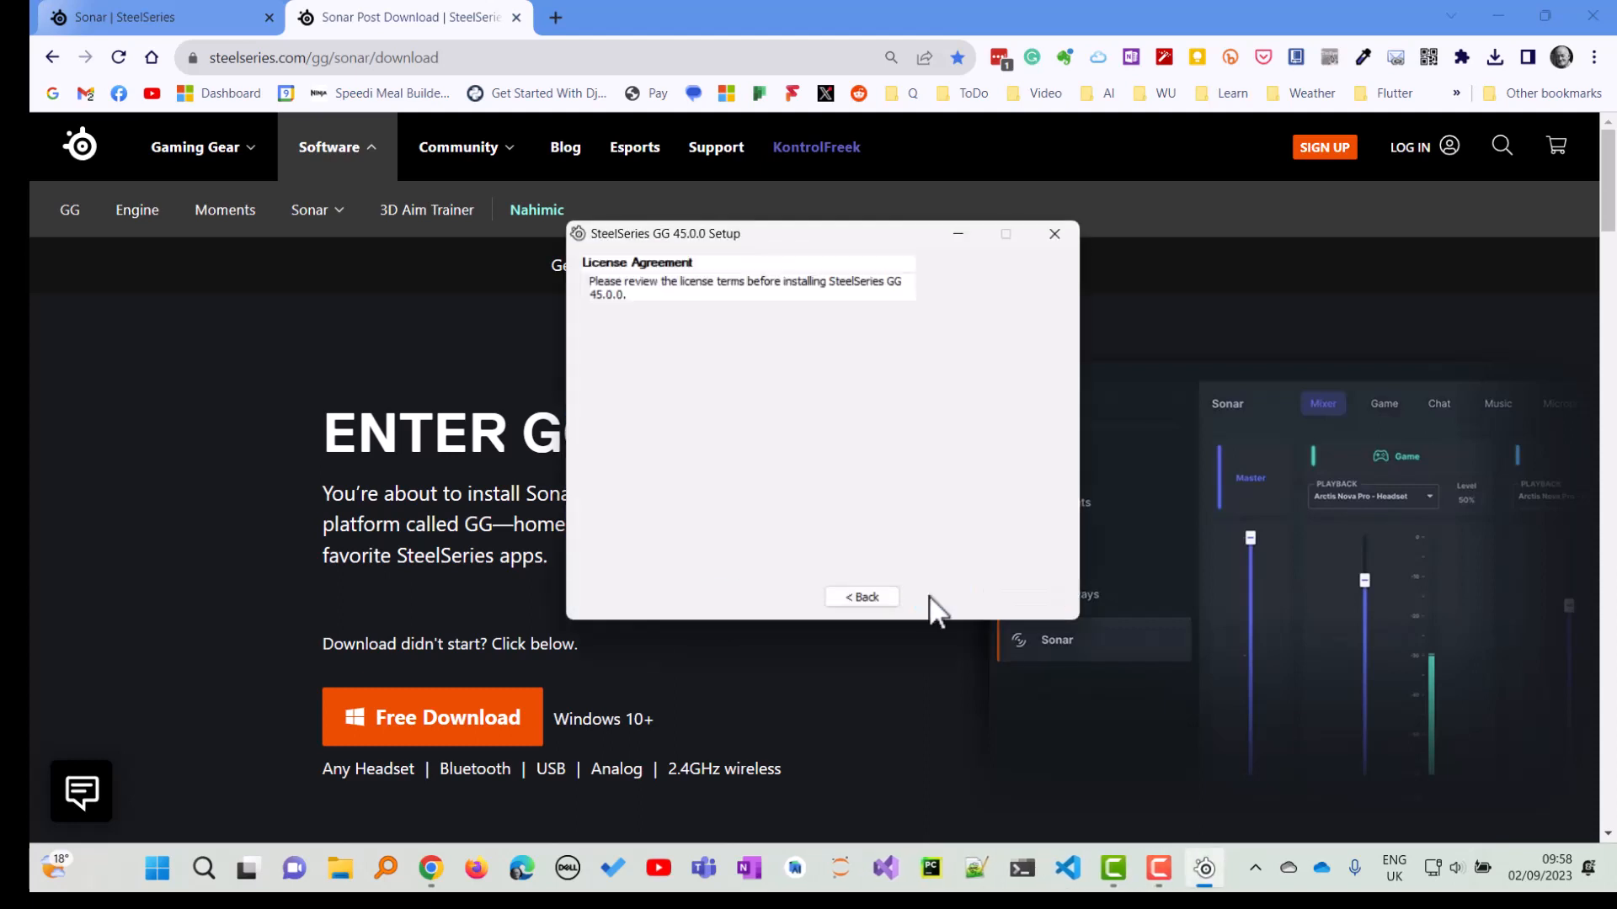
click(929, 598)
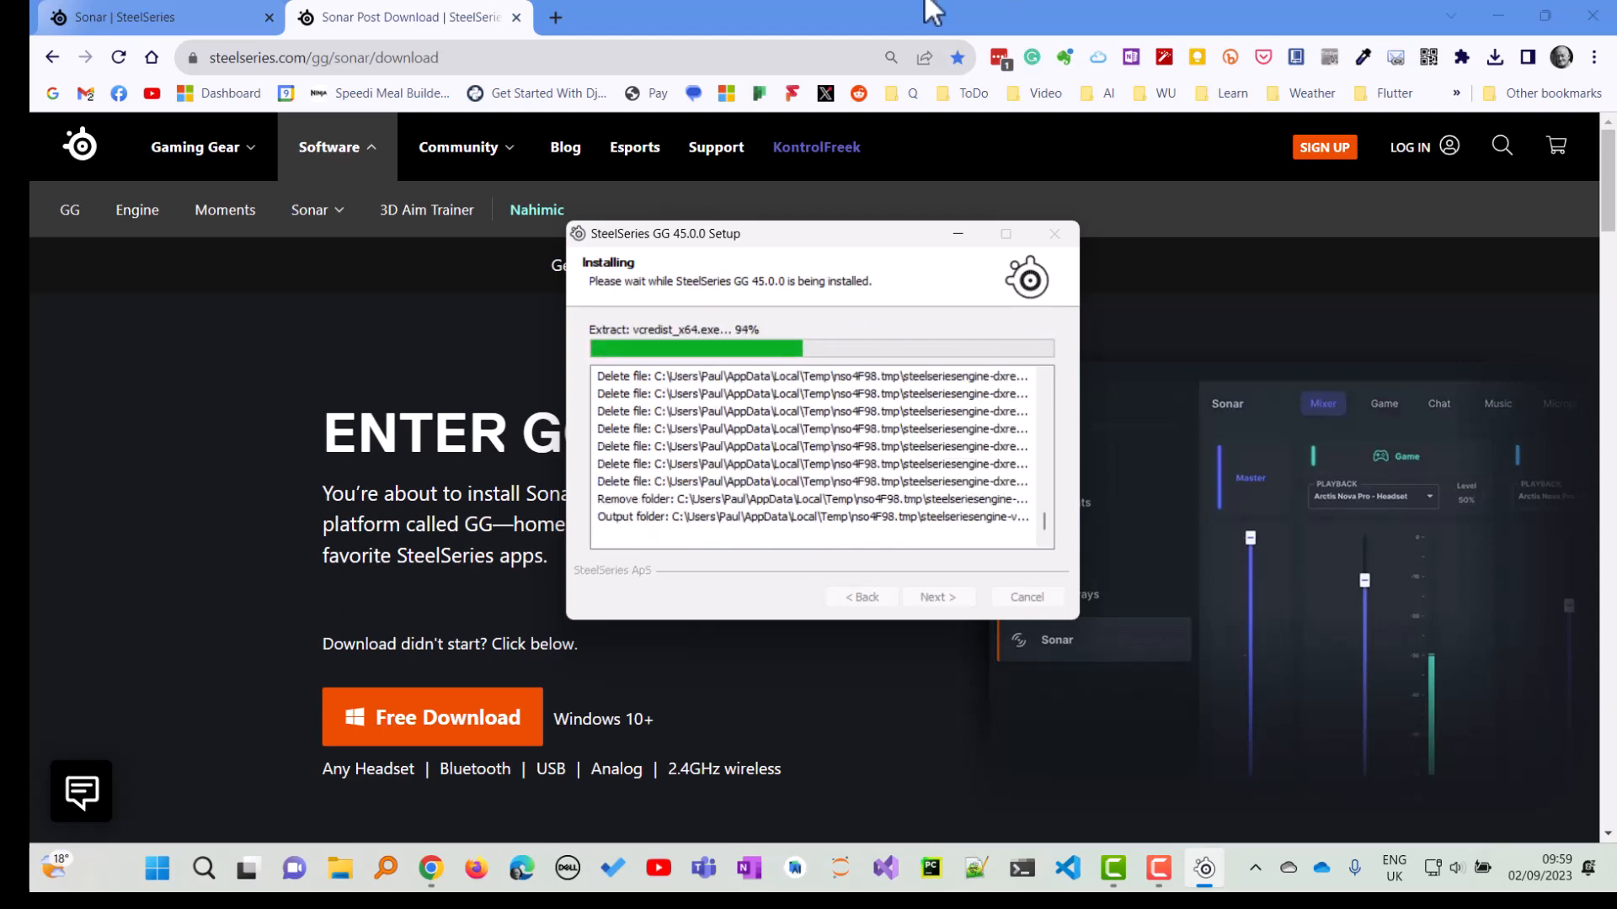
click(923, 66)
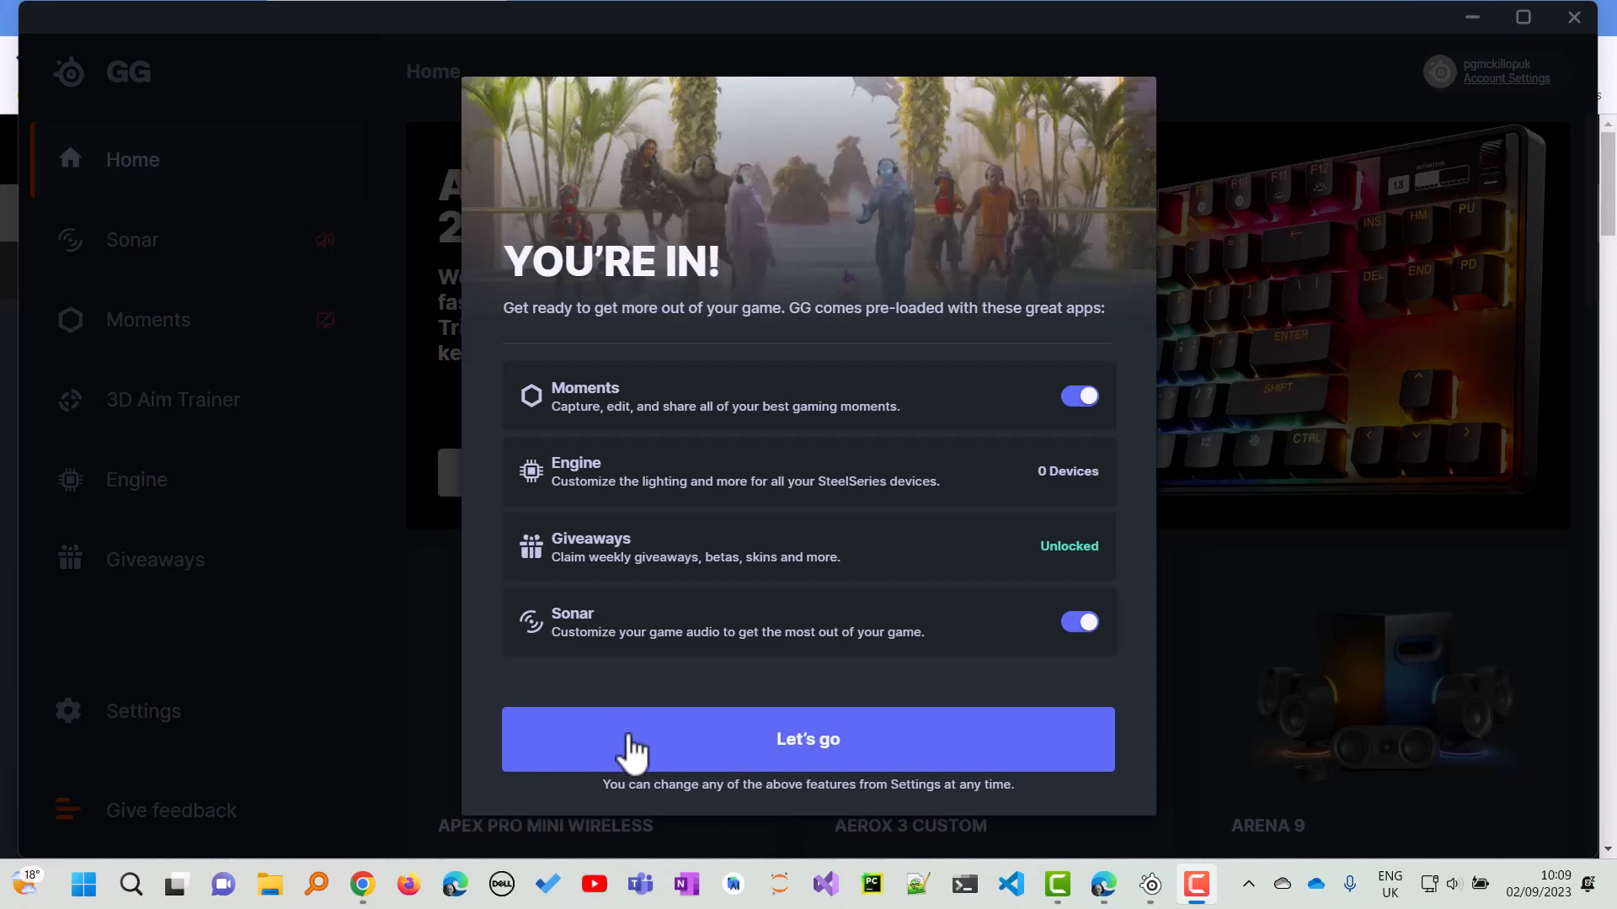
Start Sonar in SteelSeries GG and set both its game and chat outputs to Headphones (Realtek(R) Audio)
click(634, 741)
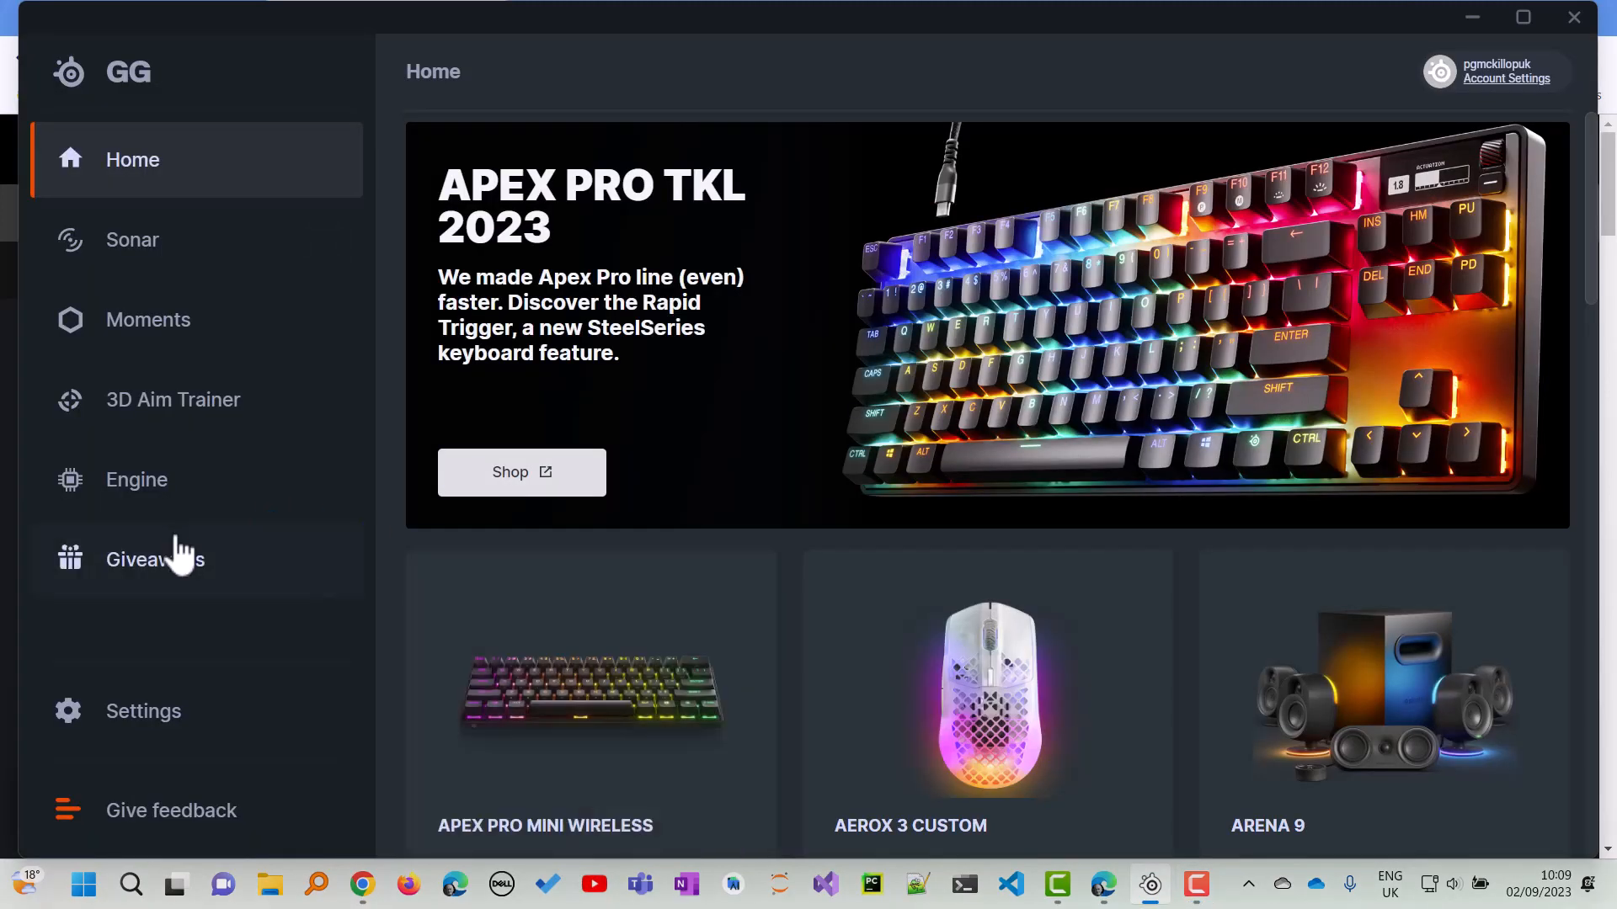
click(123, 247)
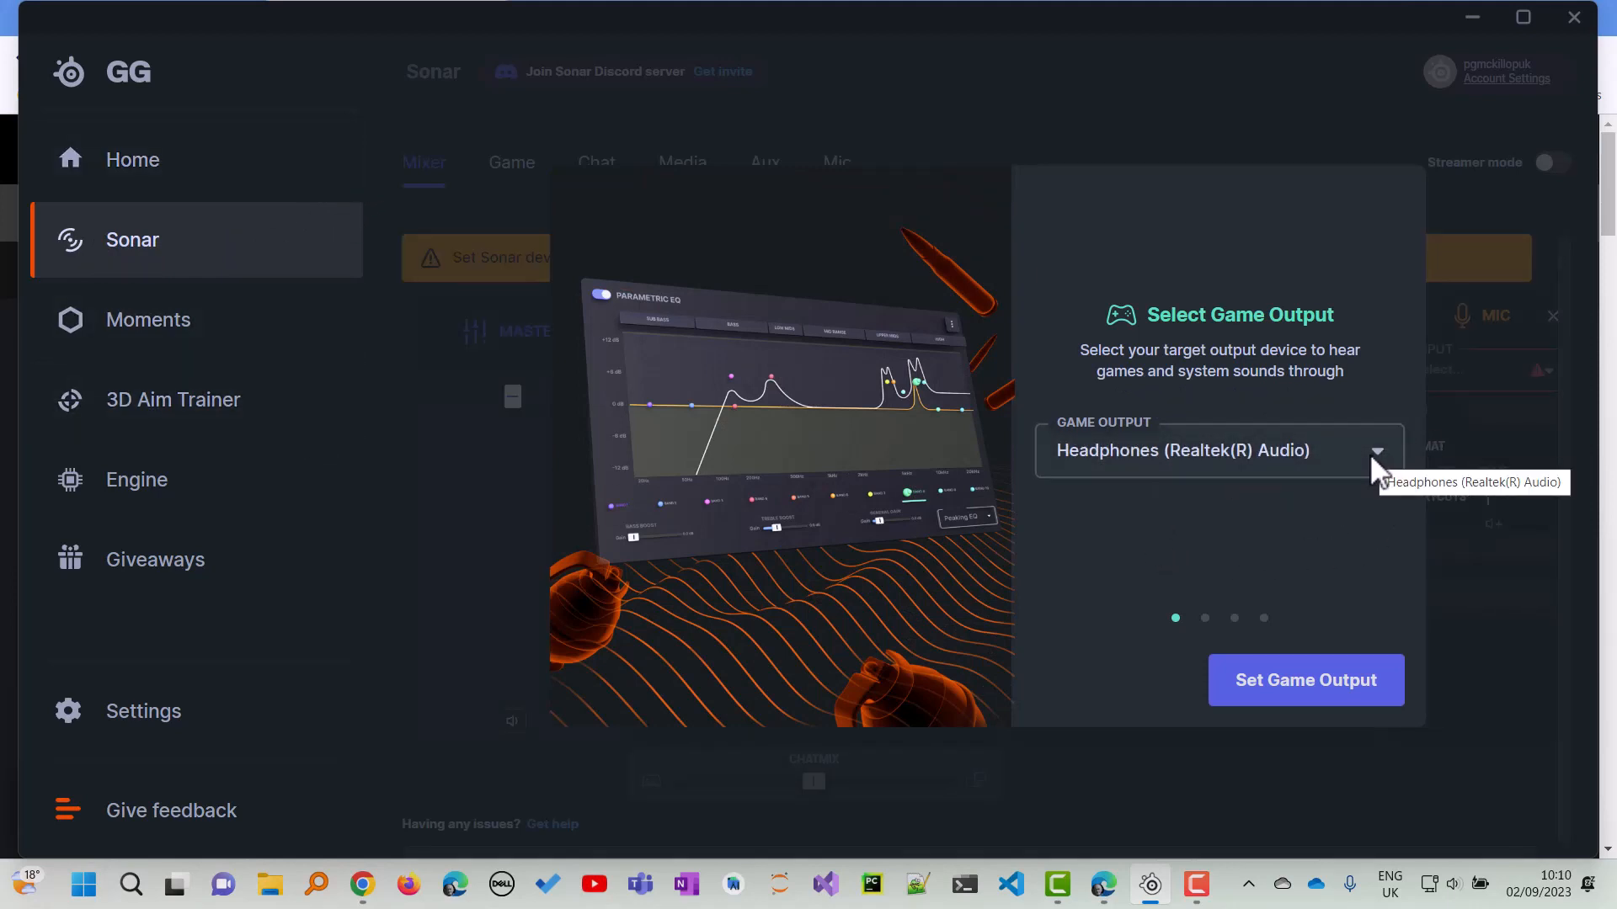
click(1289, 698)
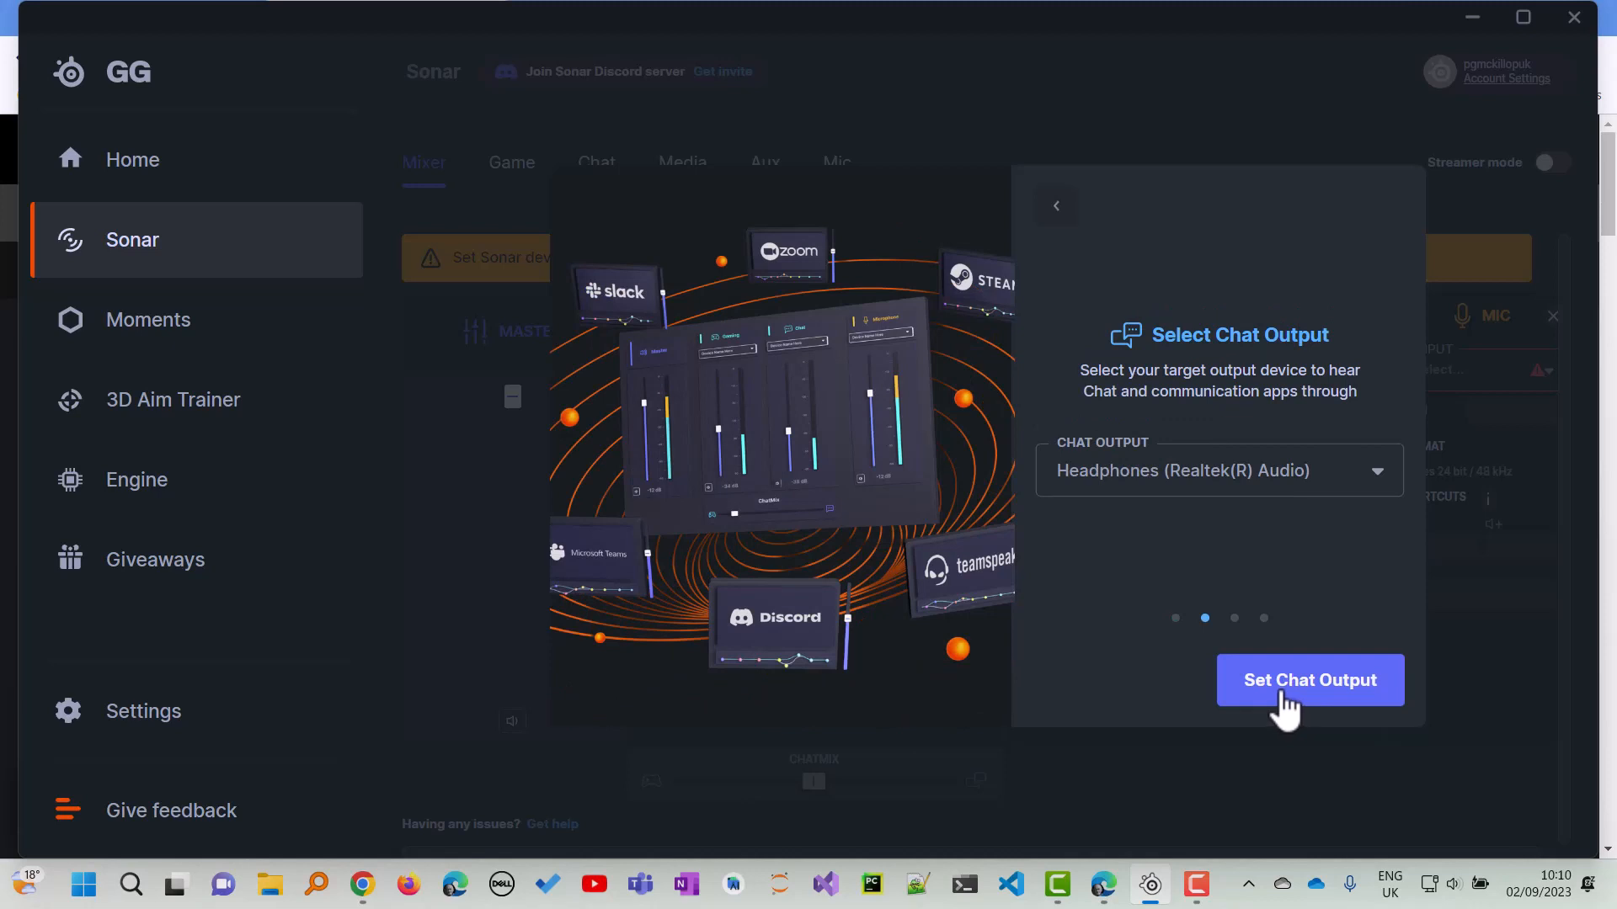
click(1286, 704)
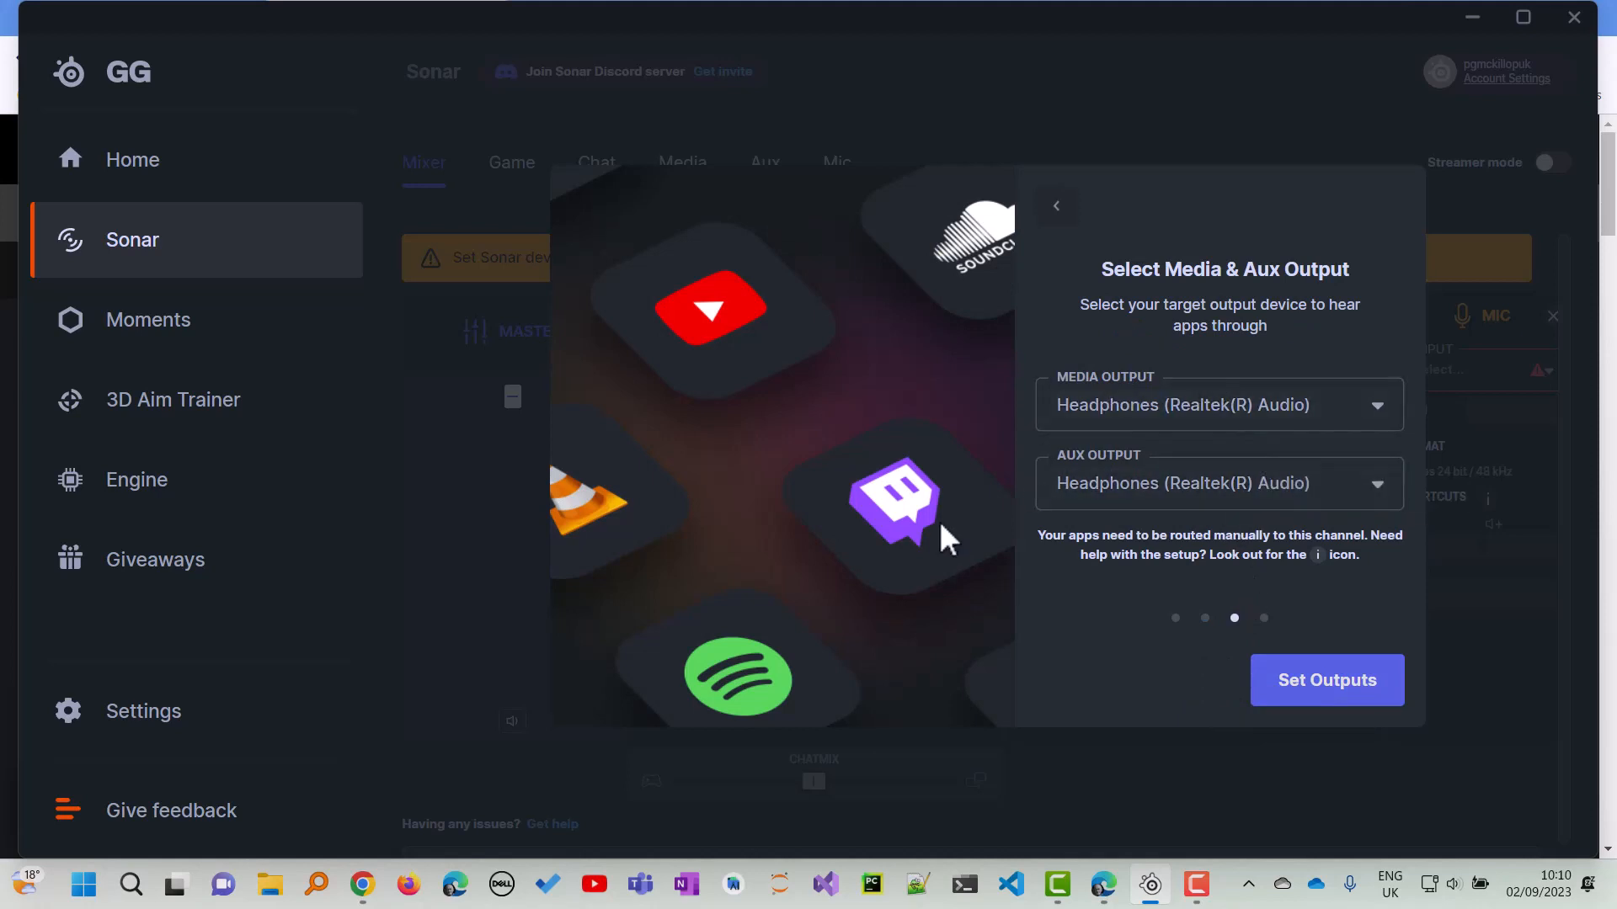
Finish the Sonar setup with media on Headphones (Realtek(R) Audio), aux on Speakers (Realtek(R) Audio) and Microphone (2- RODE NT-USB) as input
click(1371, 483)
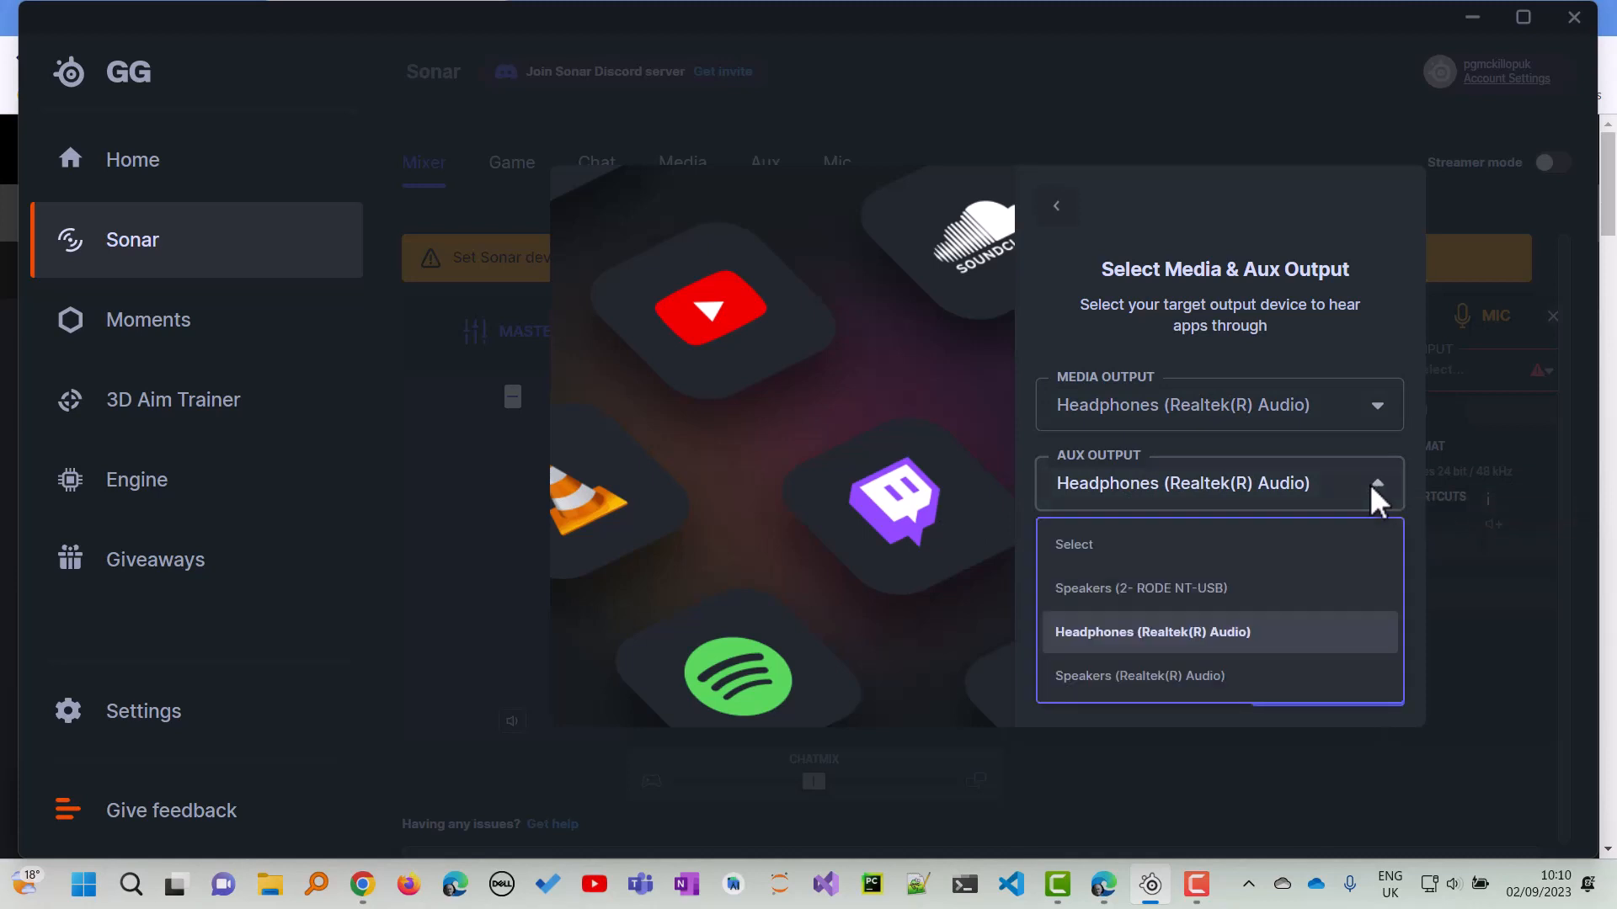
click(1177, 679)
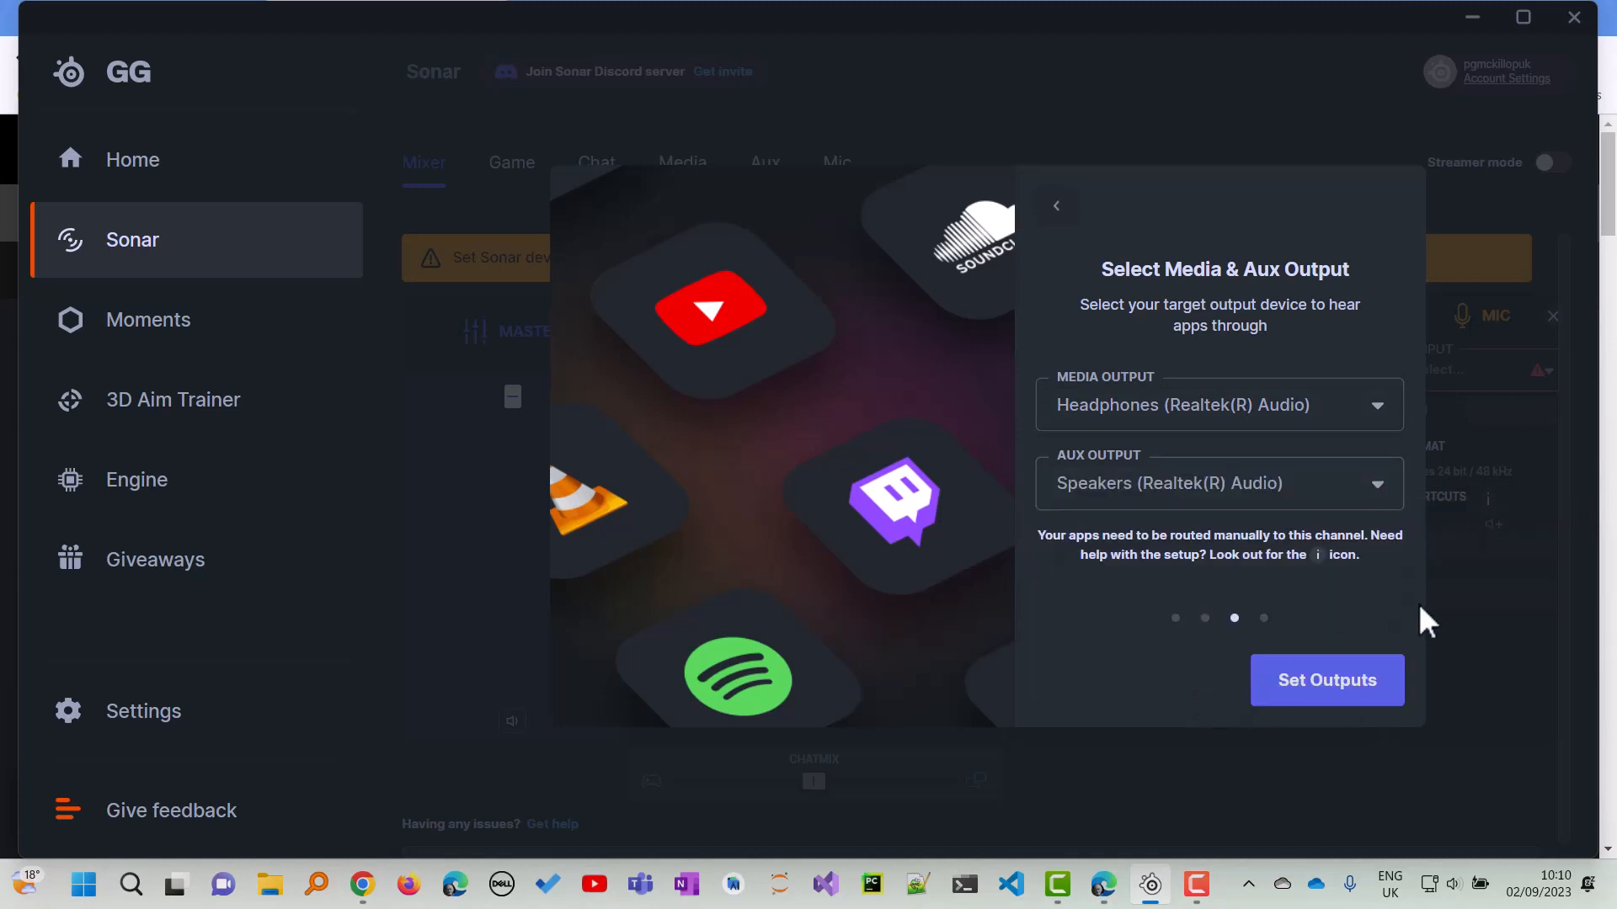
click(1319, 687)
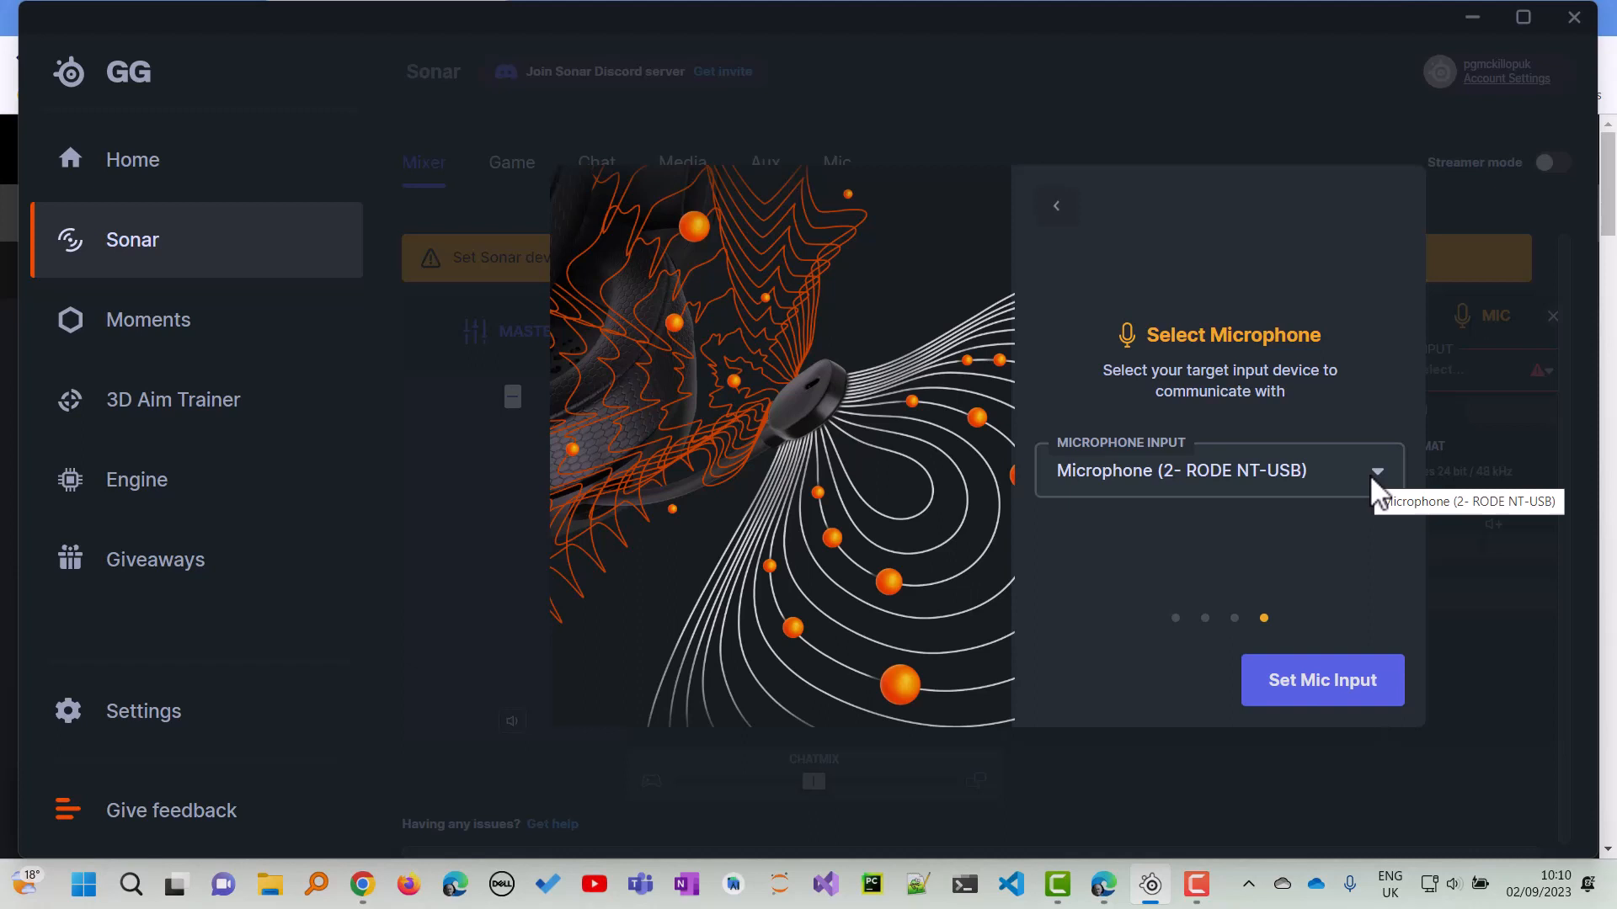
click(1327, 675)
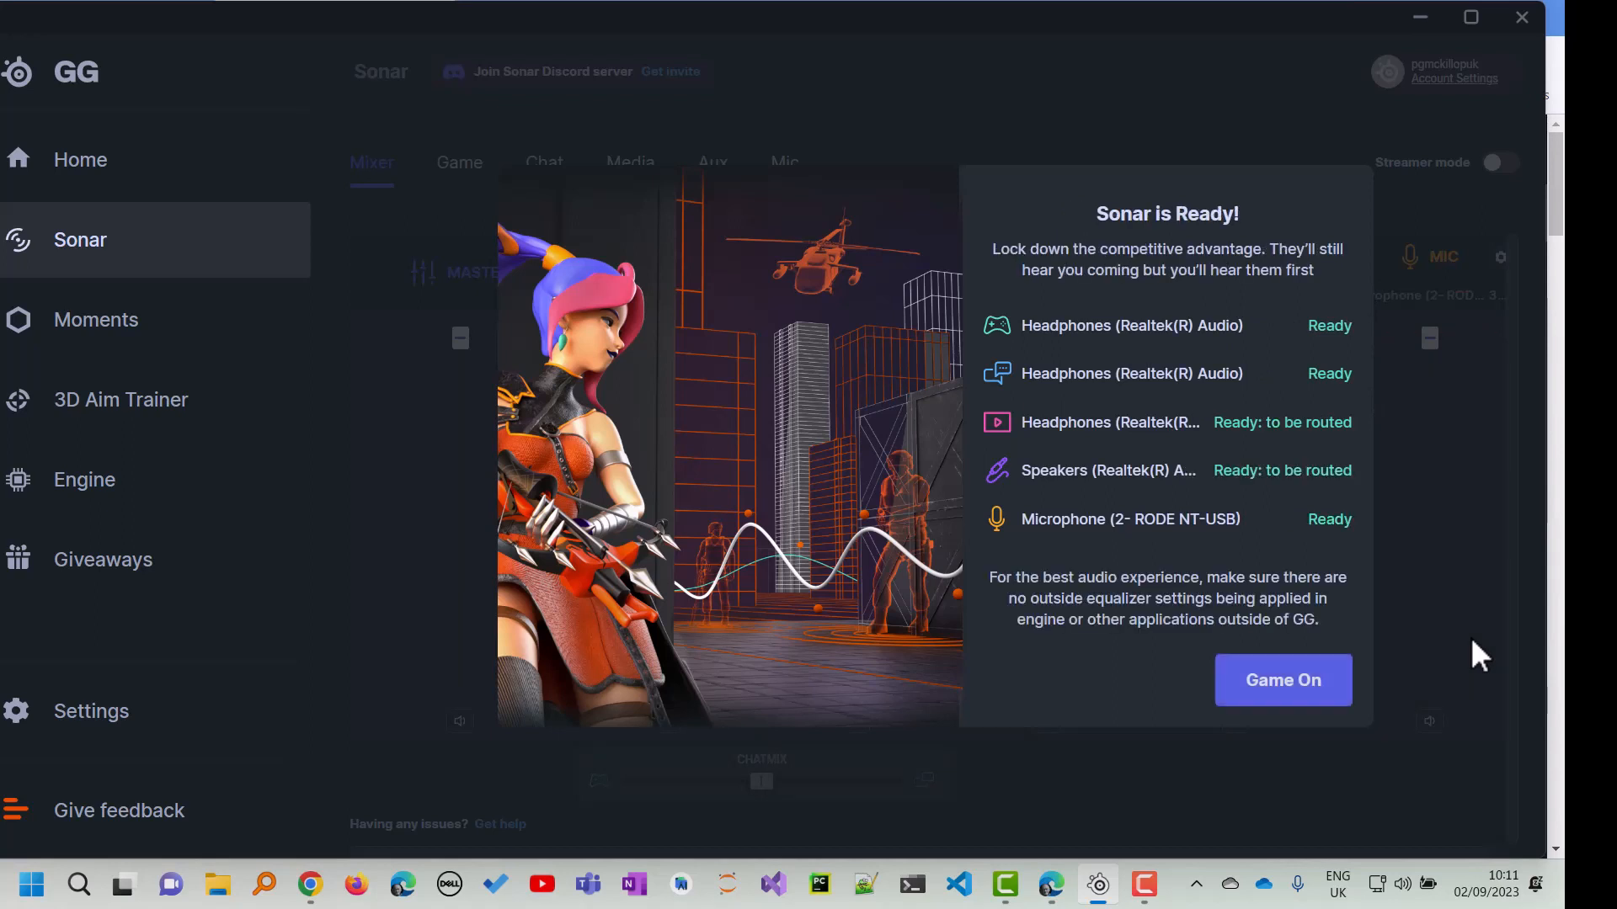
click(1267, 693)
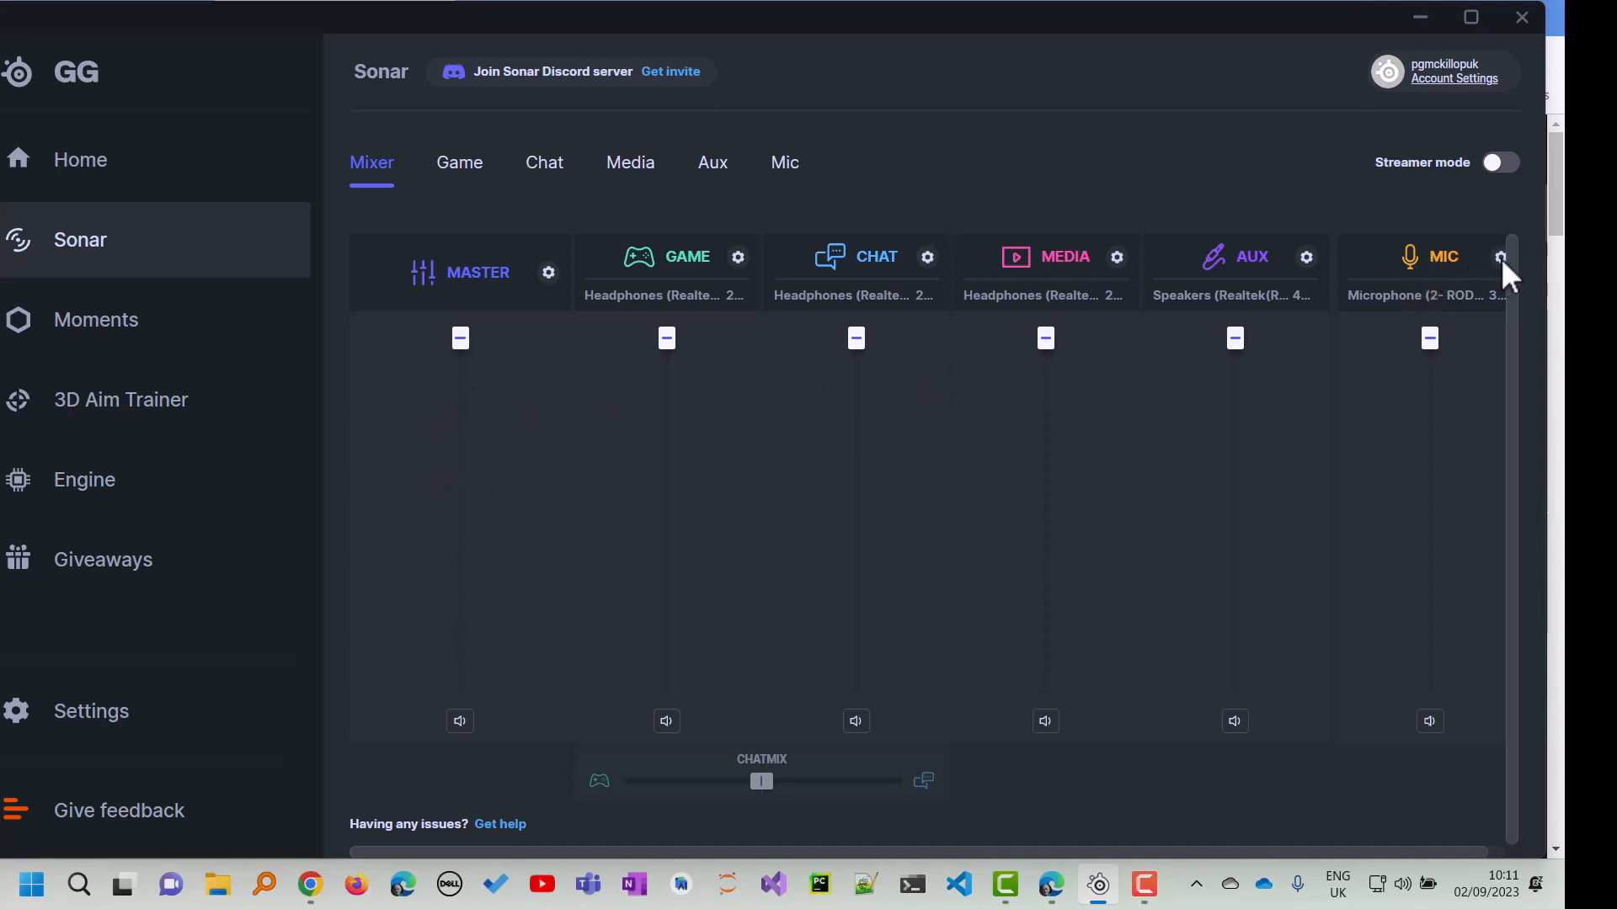
Open Sonar's microphone settings and accept the Default configuration in the custom mic presets dialog
click(784, 171)
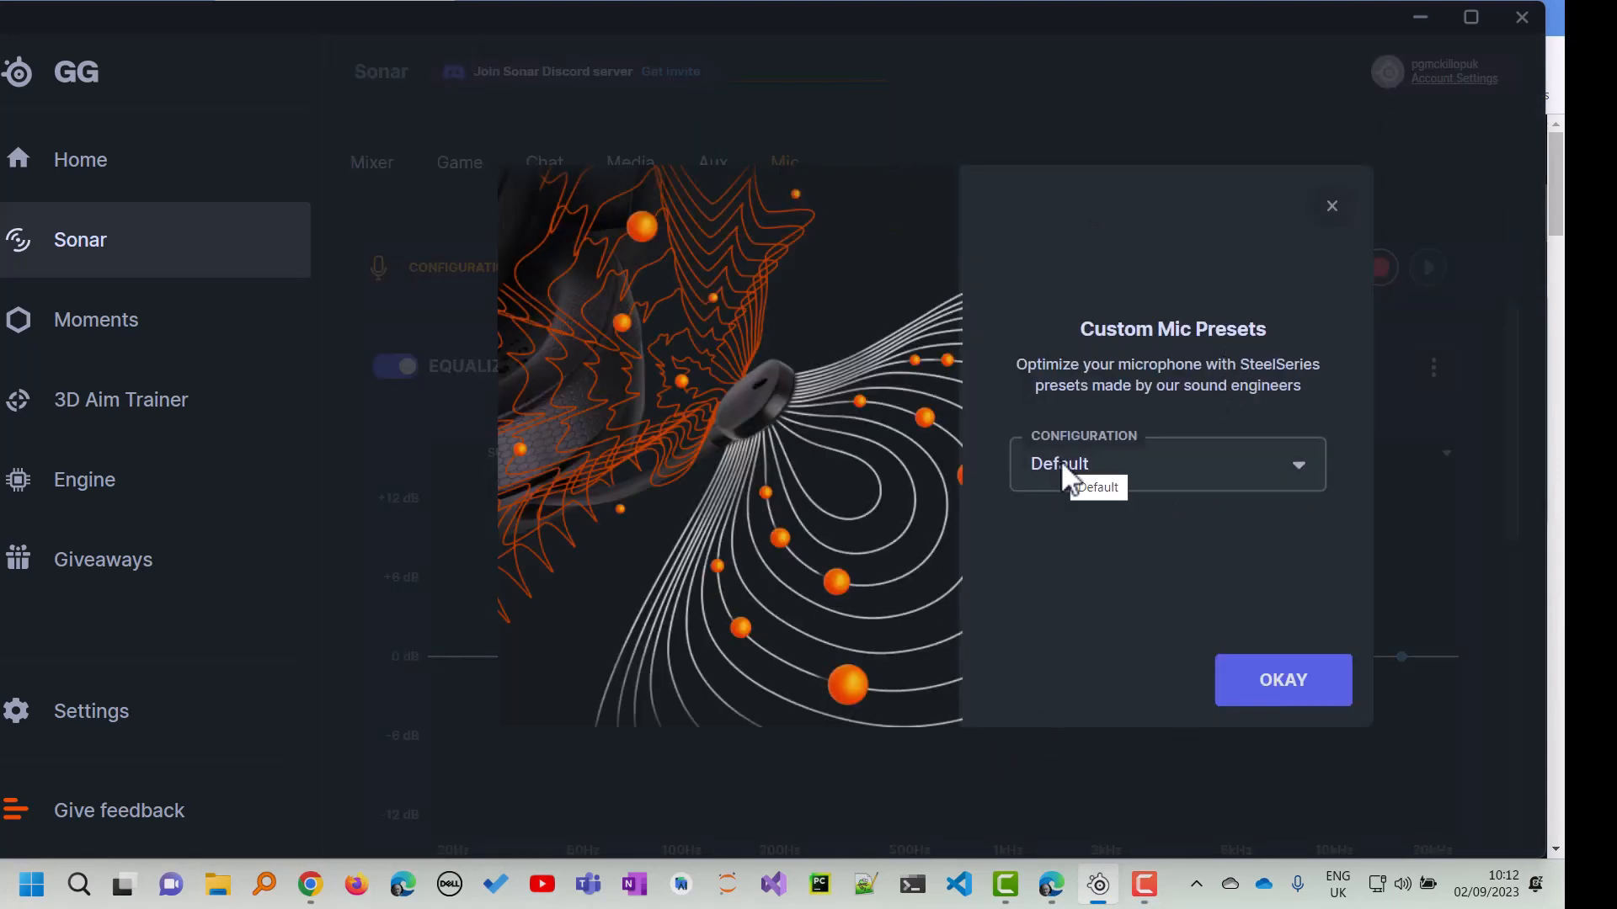
click(1297, 483)
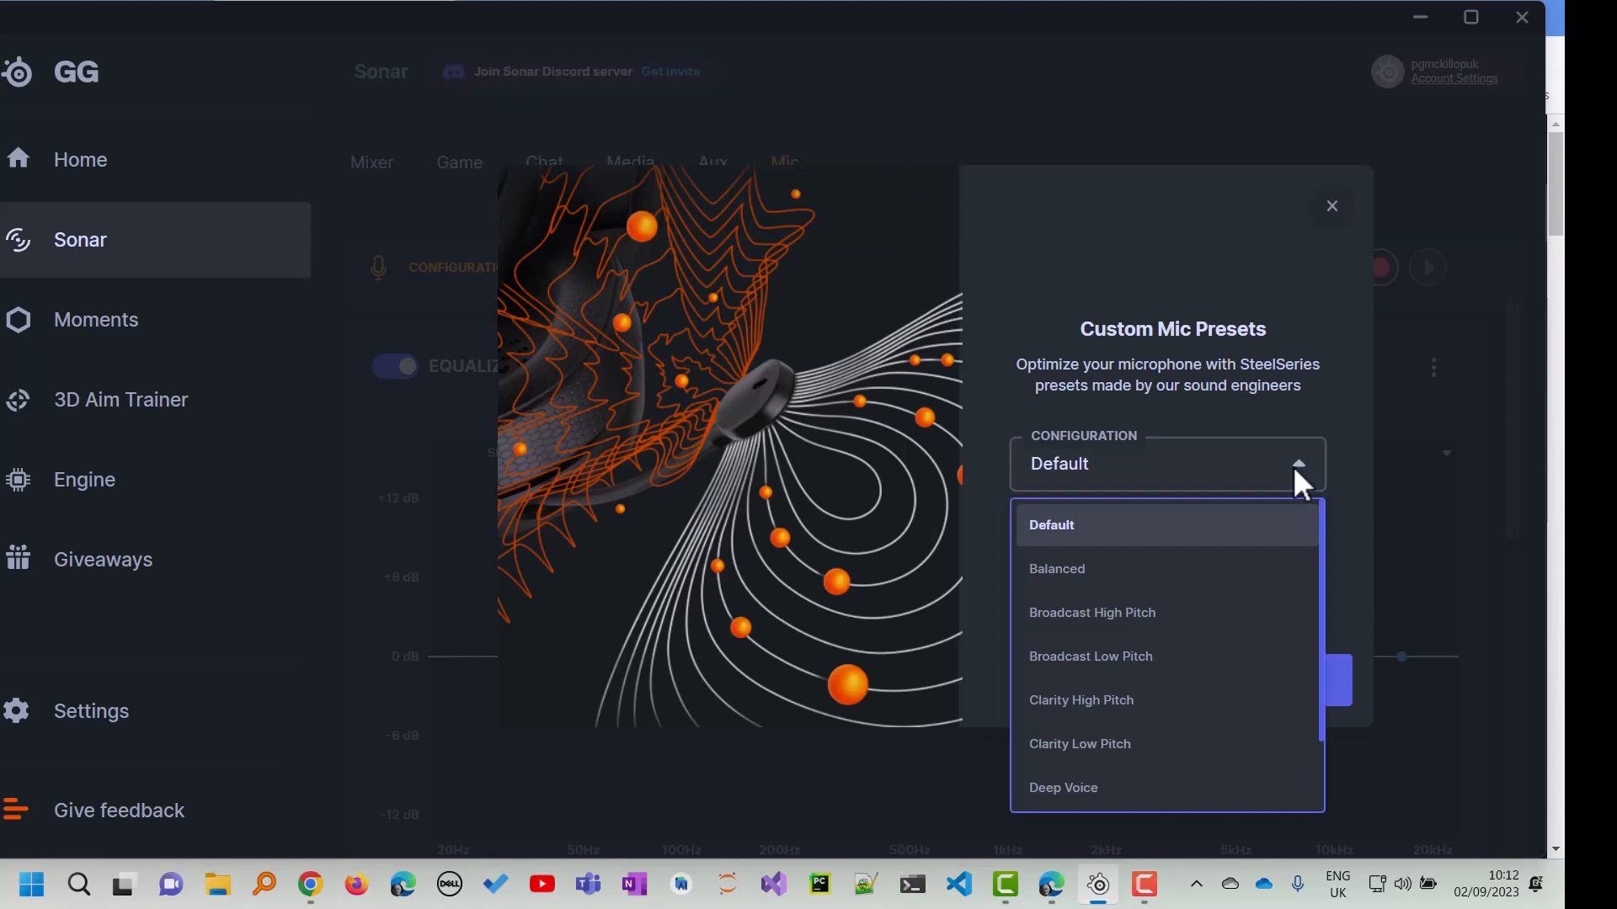
click(1295, 472)
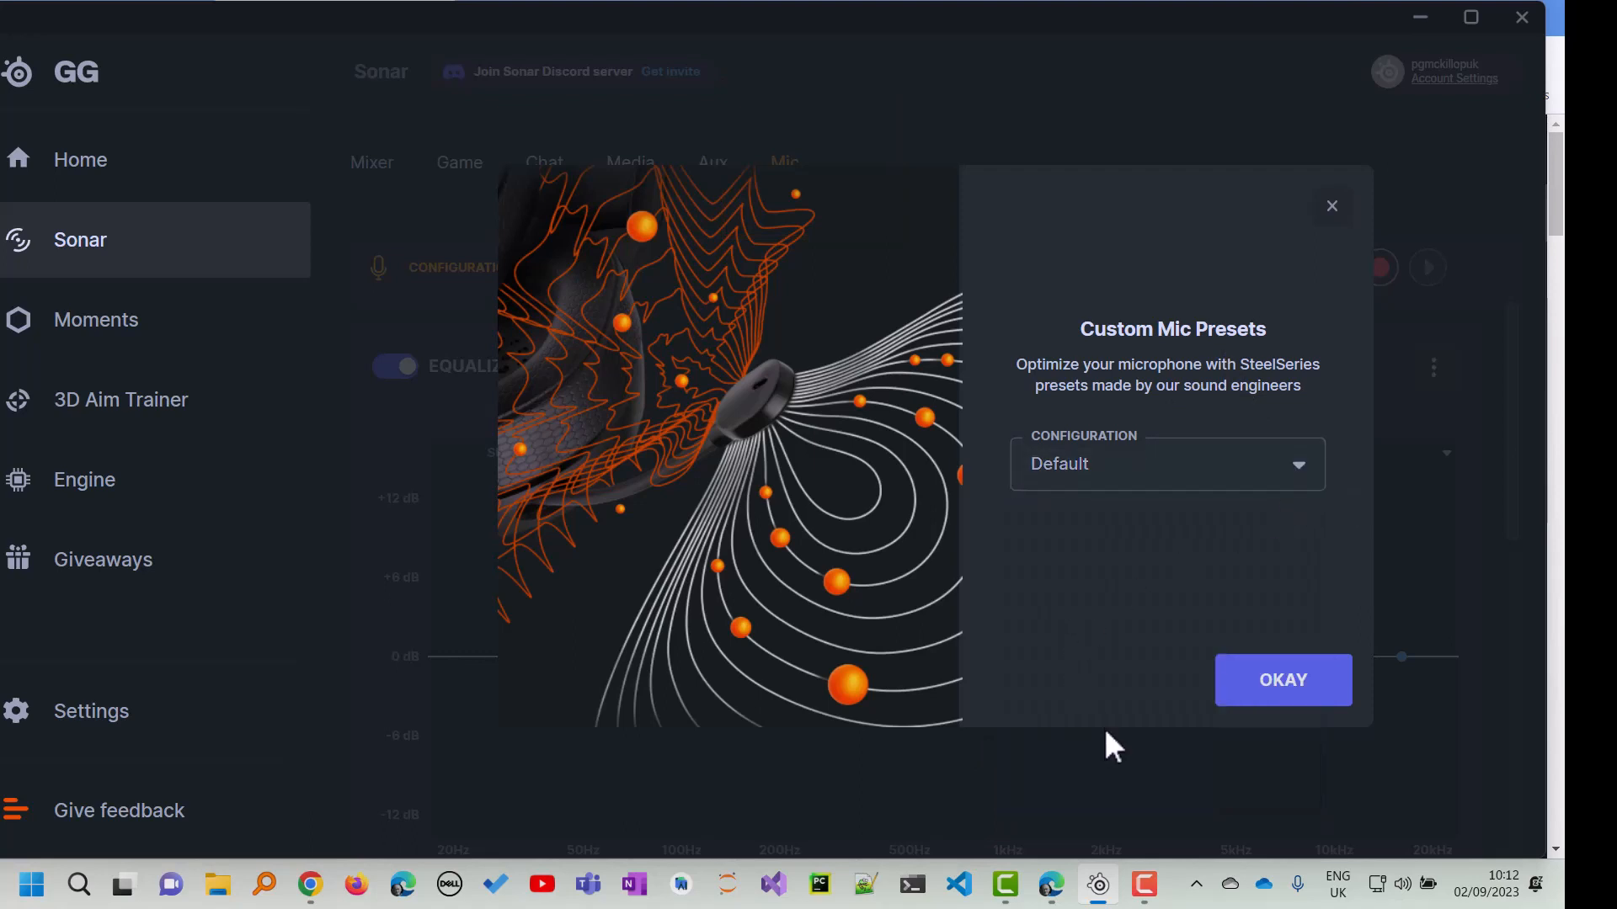
click(1262, 699)
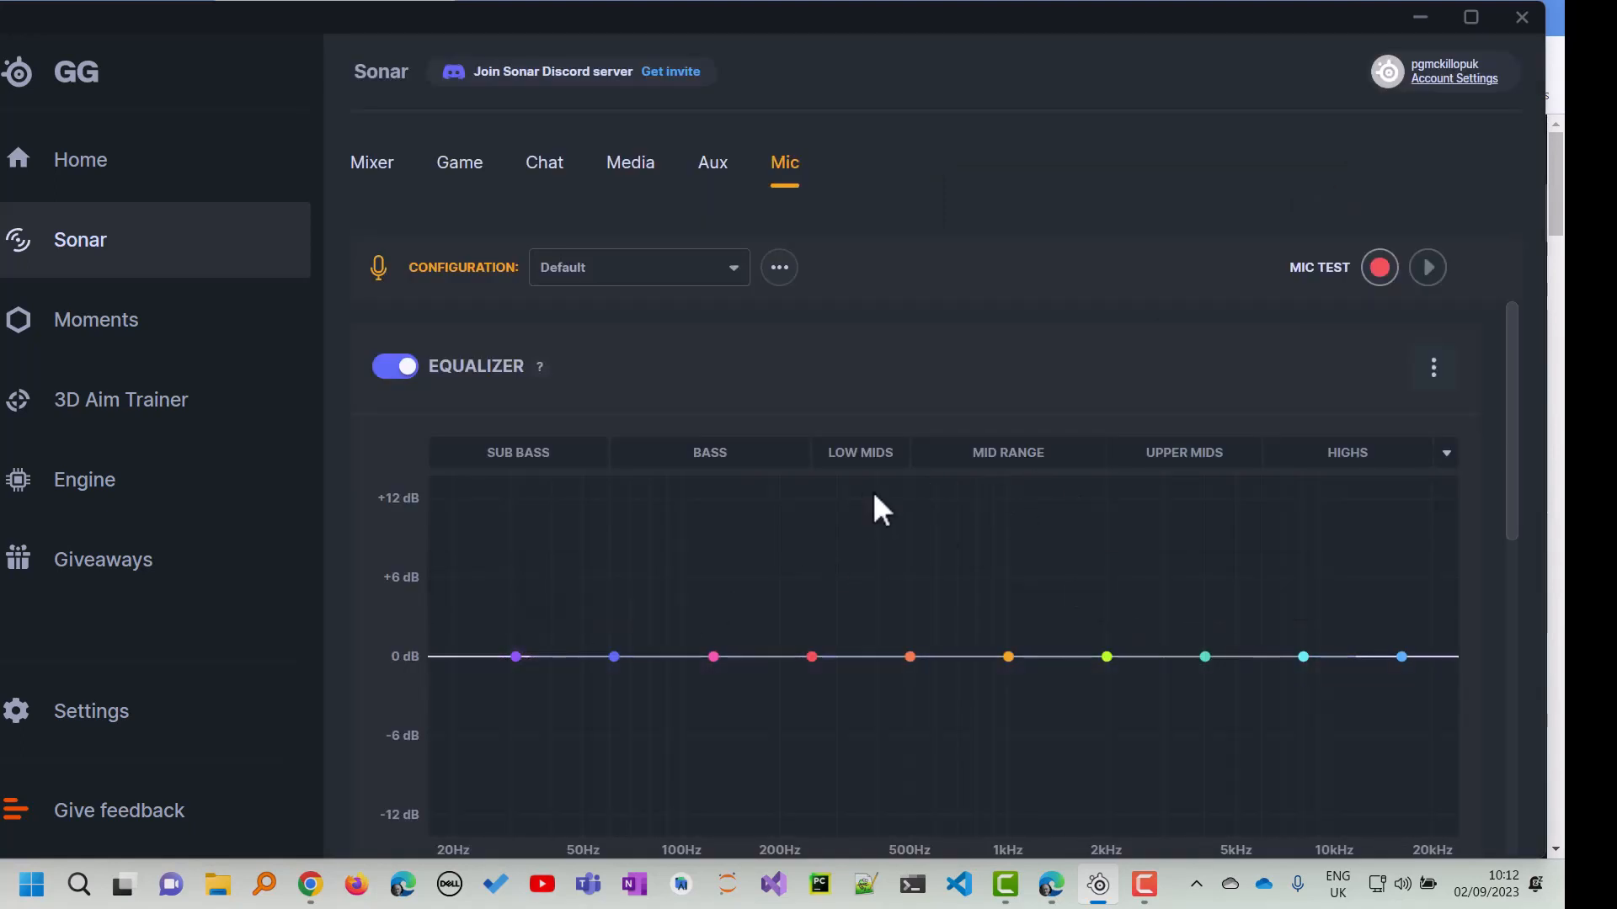
Look over the microphone's equalizer settings and apply the Balanced configuration
scroll(826, 505, down, 3)
scroll(817, 496, up, 3)
click(731, 266)
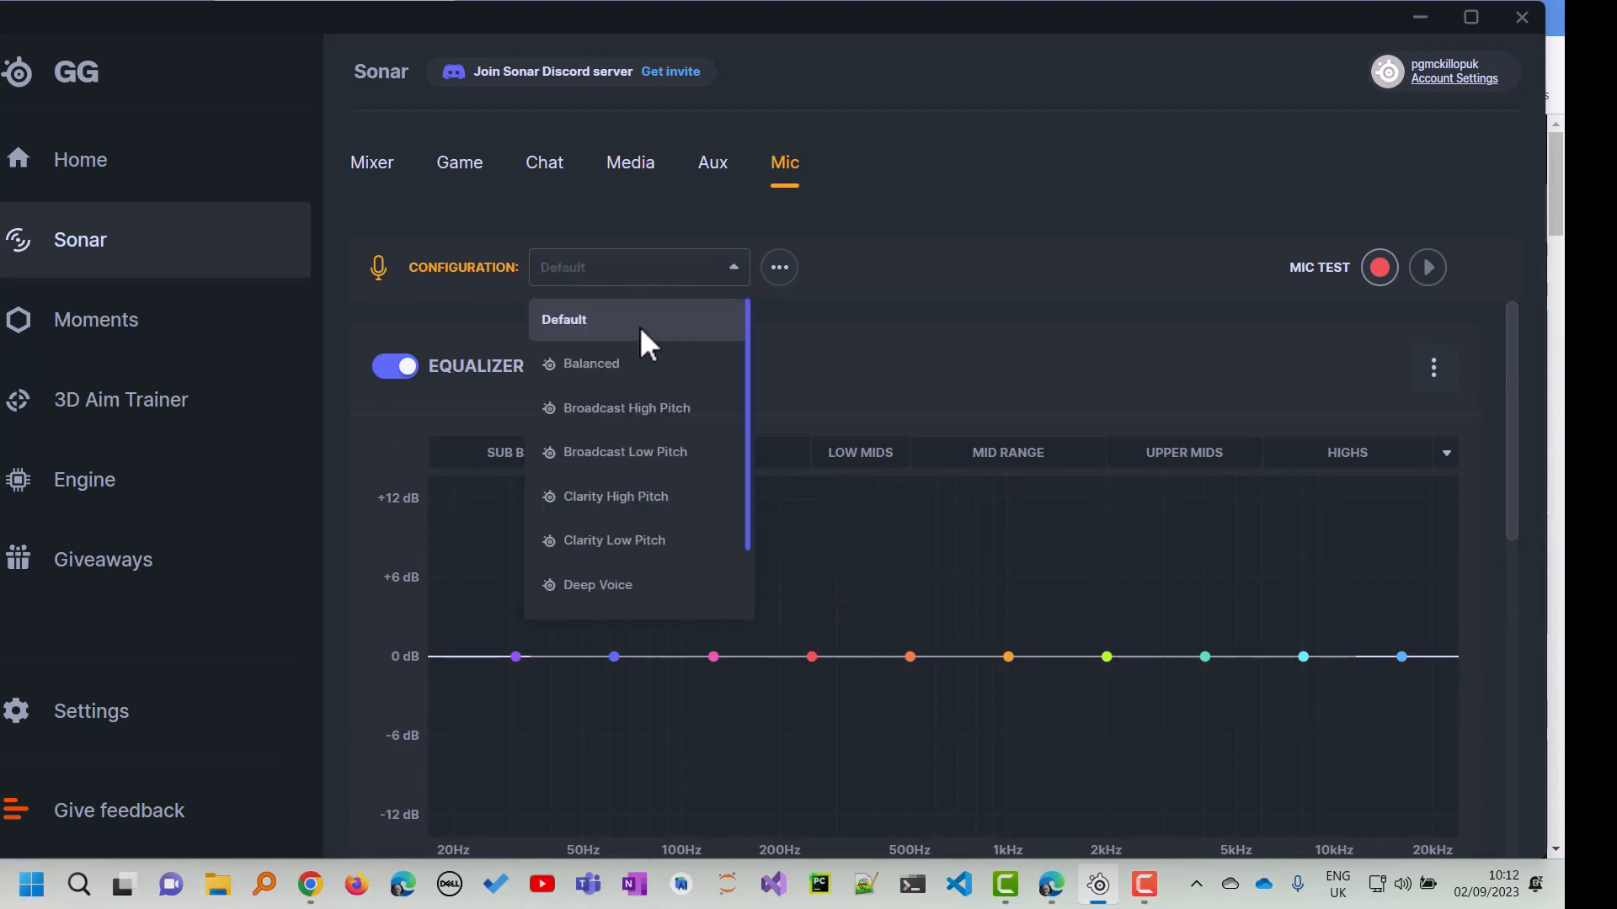
click(615, 362)
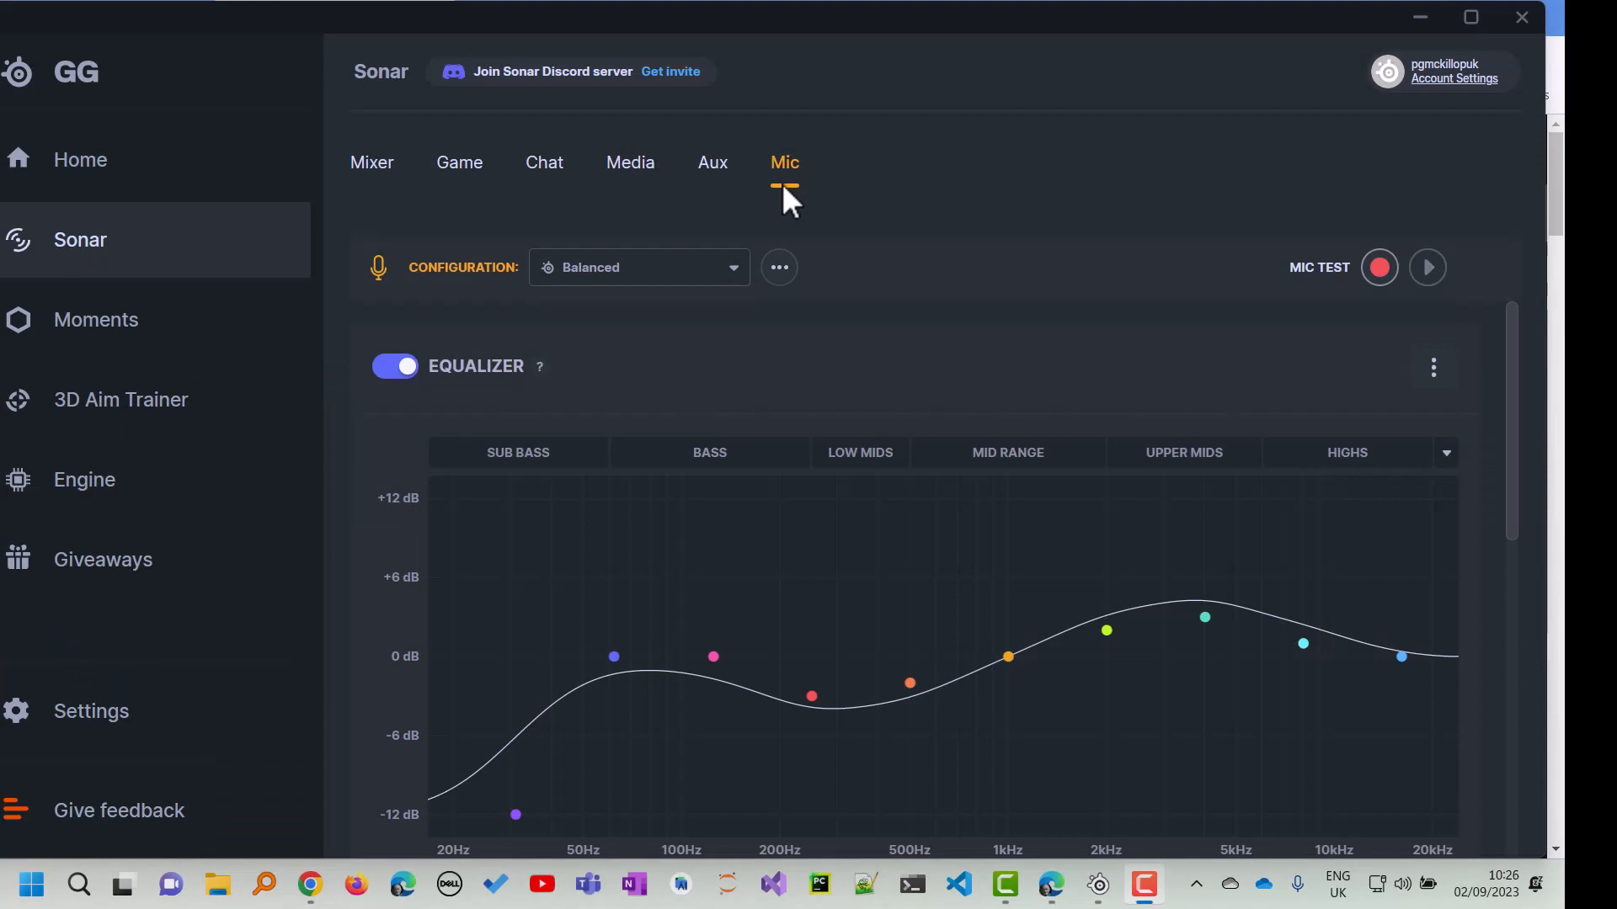
Browse the microphone configurations and turn on Clearcast AI noise cancellation for the Less Nasal preset
click(730, 266)
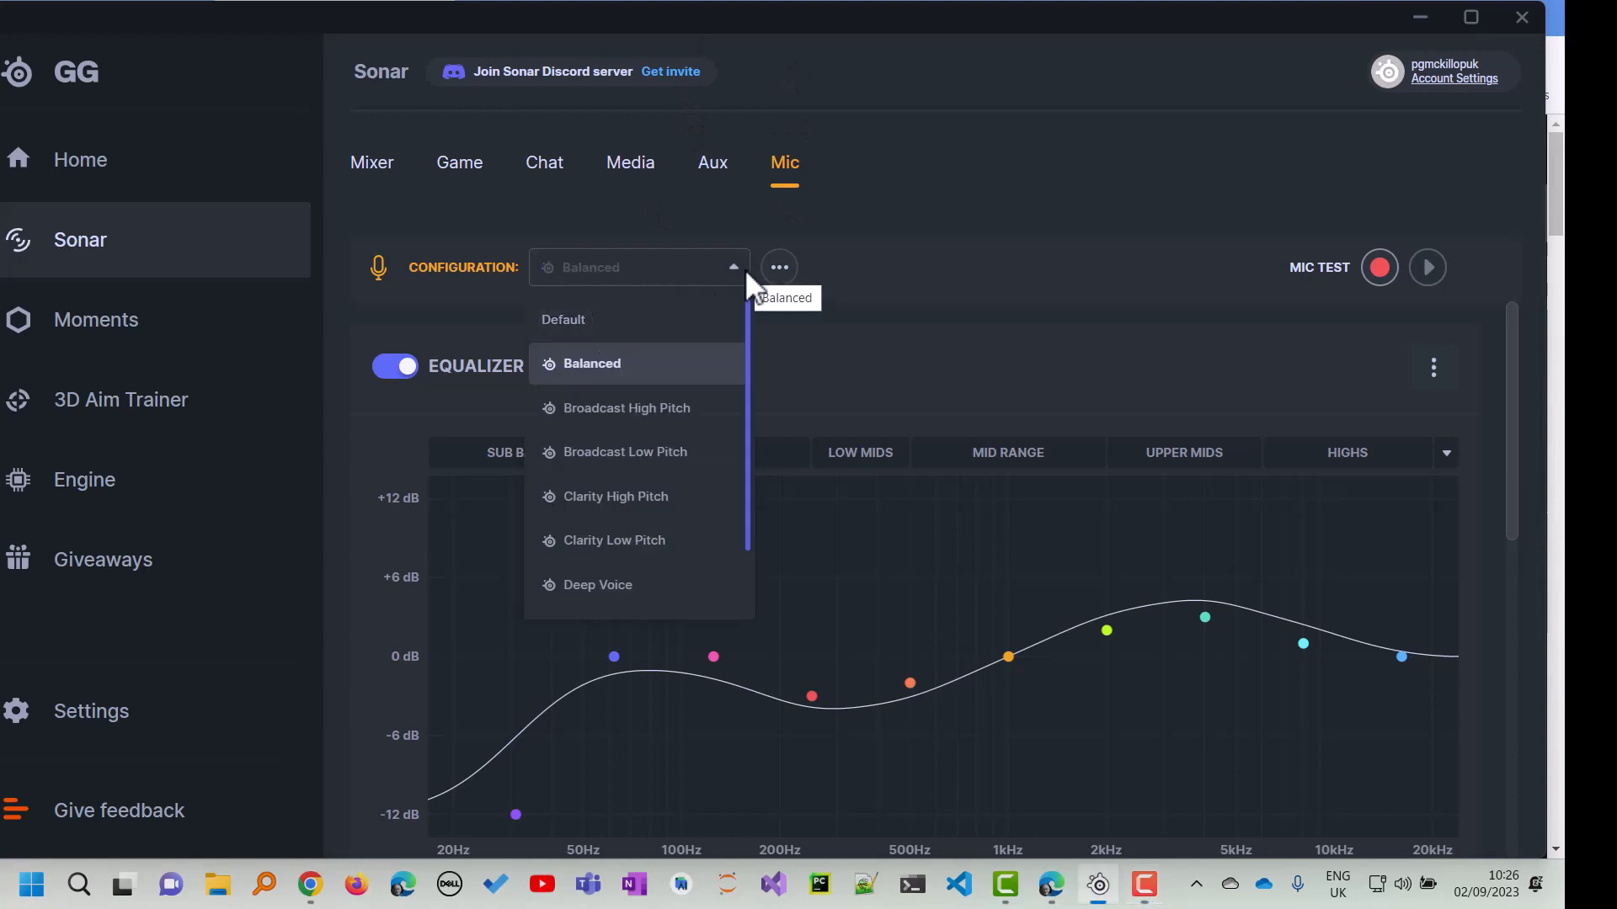
click(860, 328)
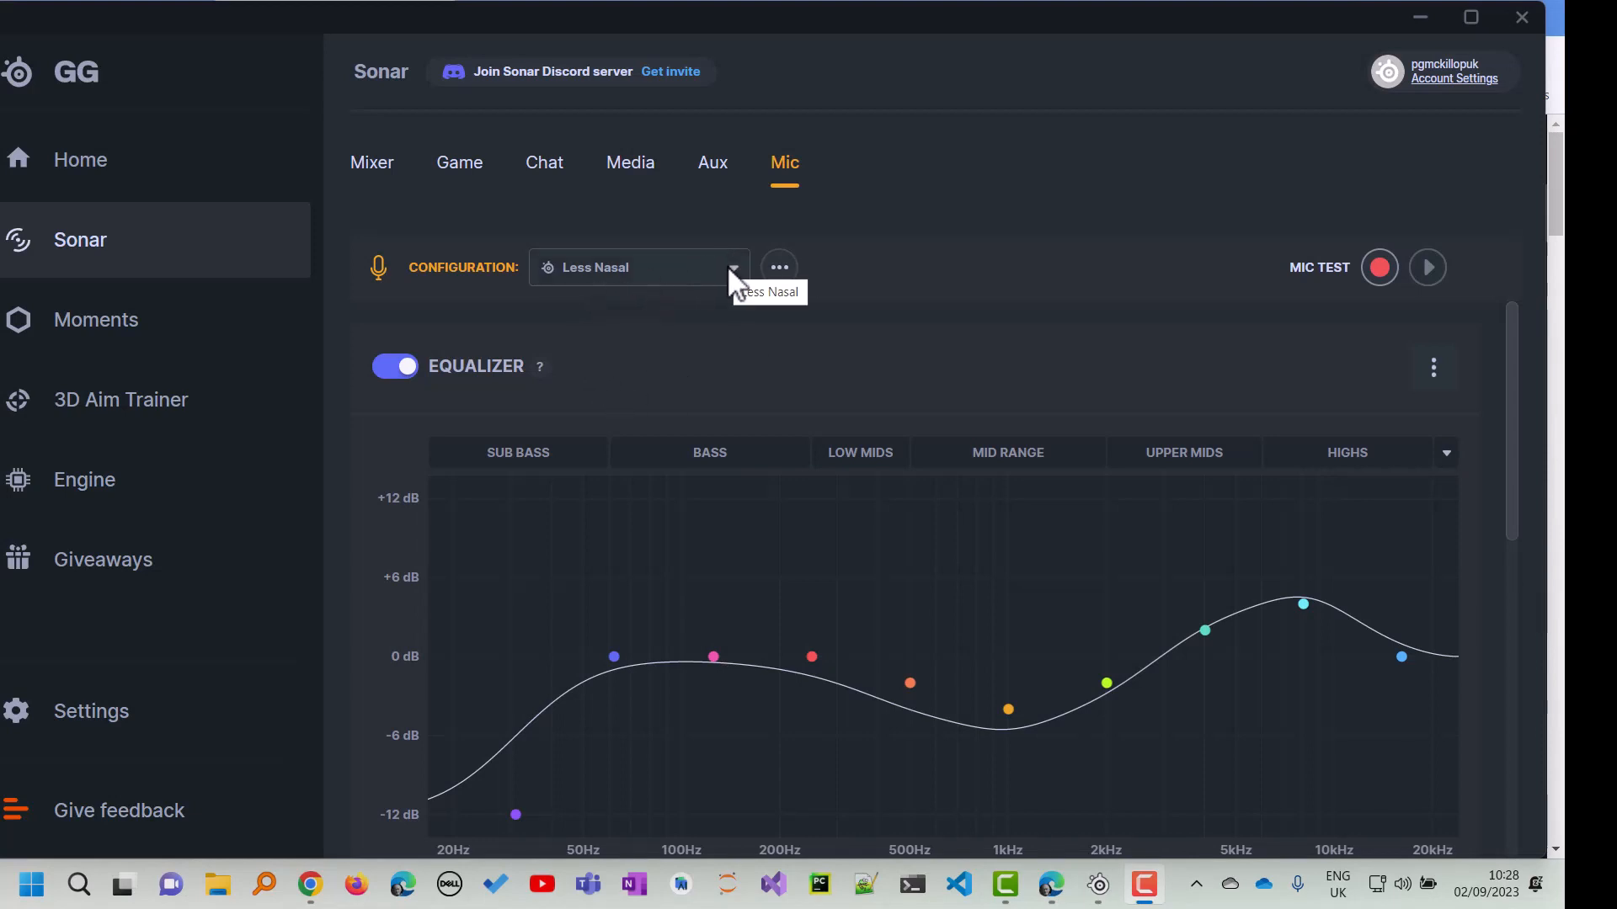
scroll(752, 319, down, 1)
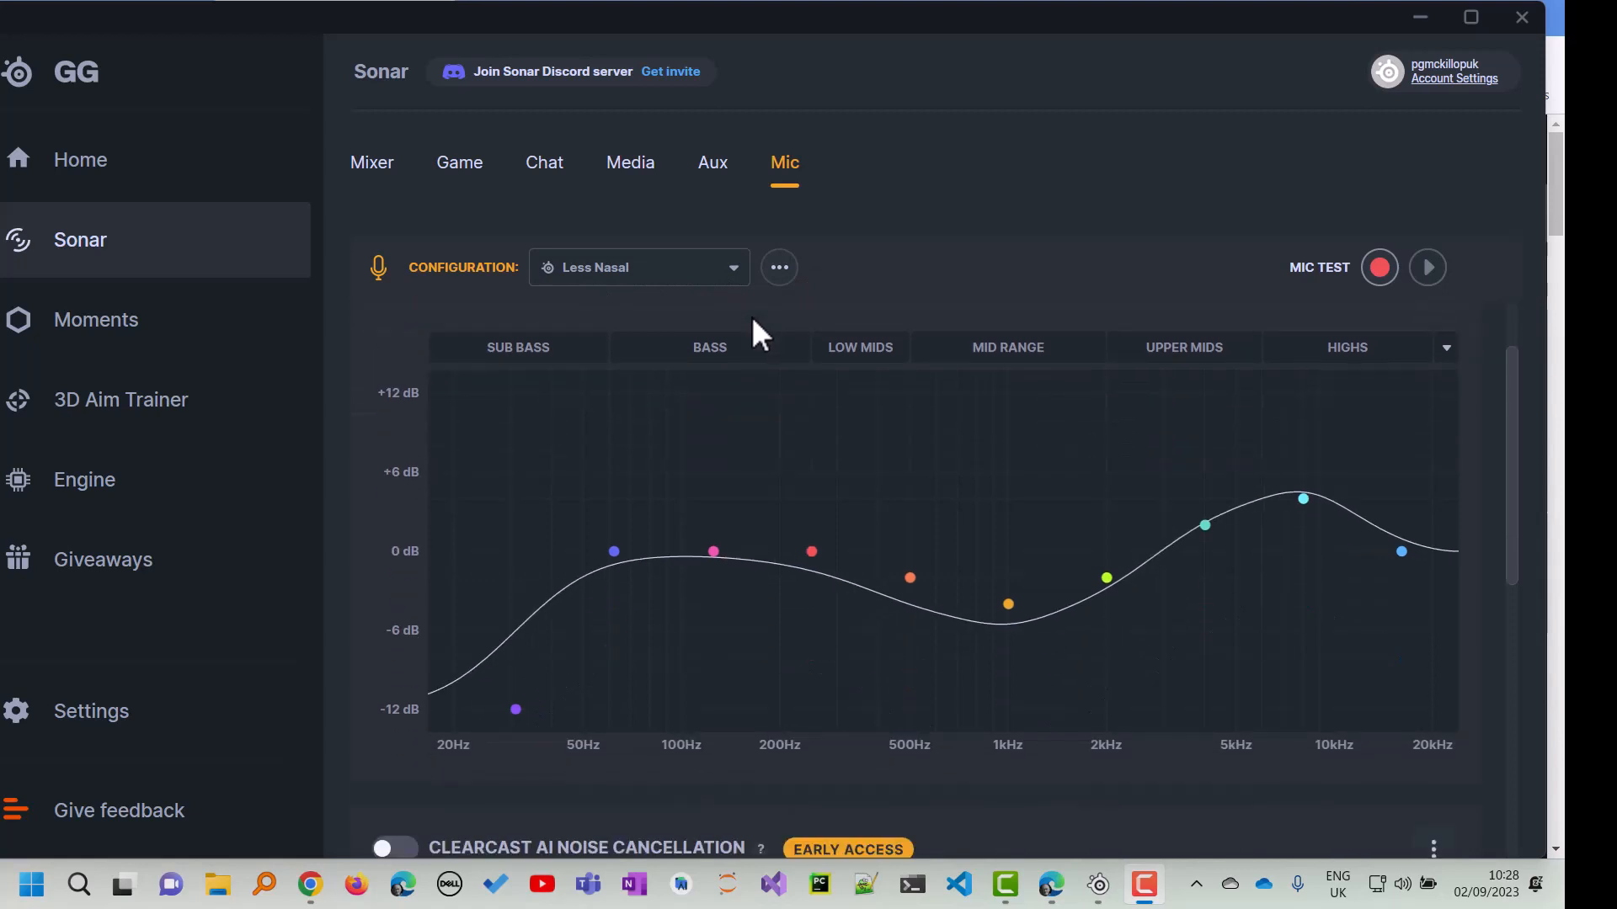
scroll(750, 318, down, 3)
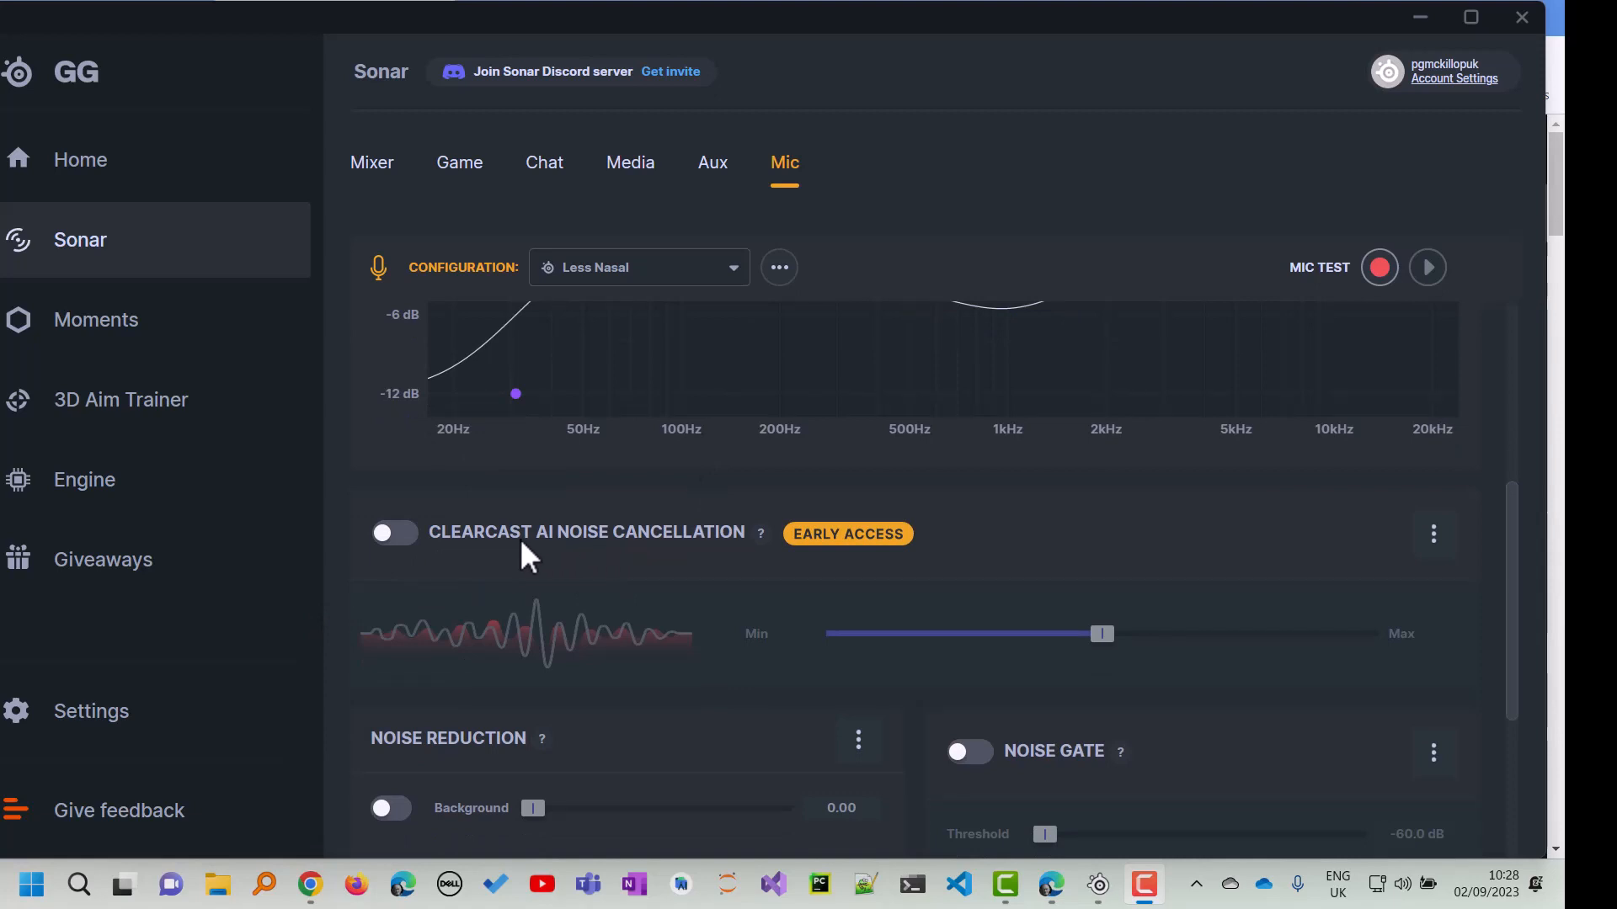
click(396, 534)
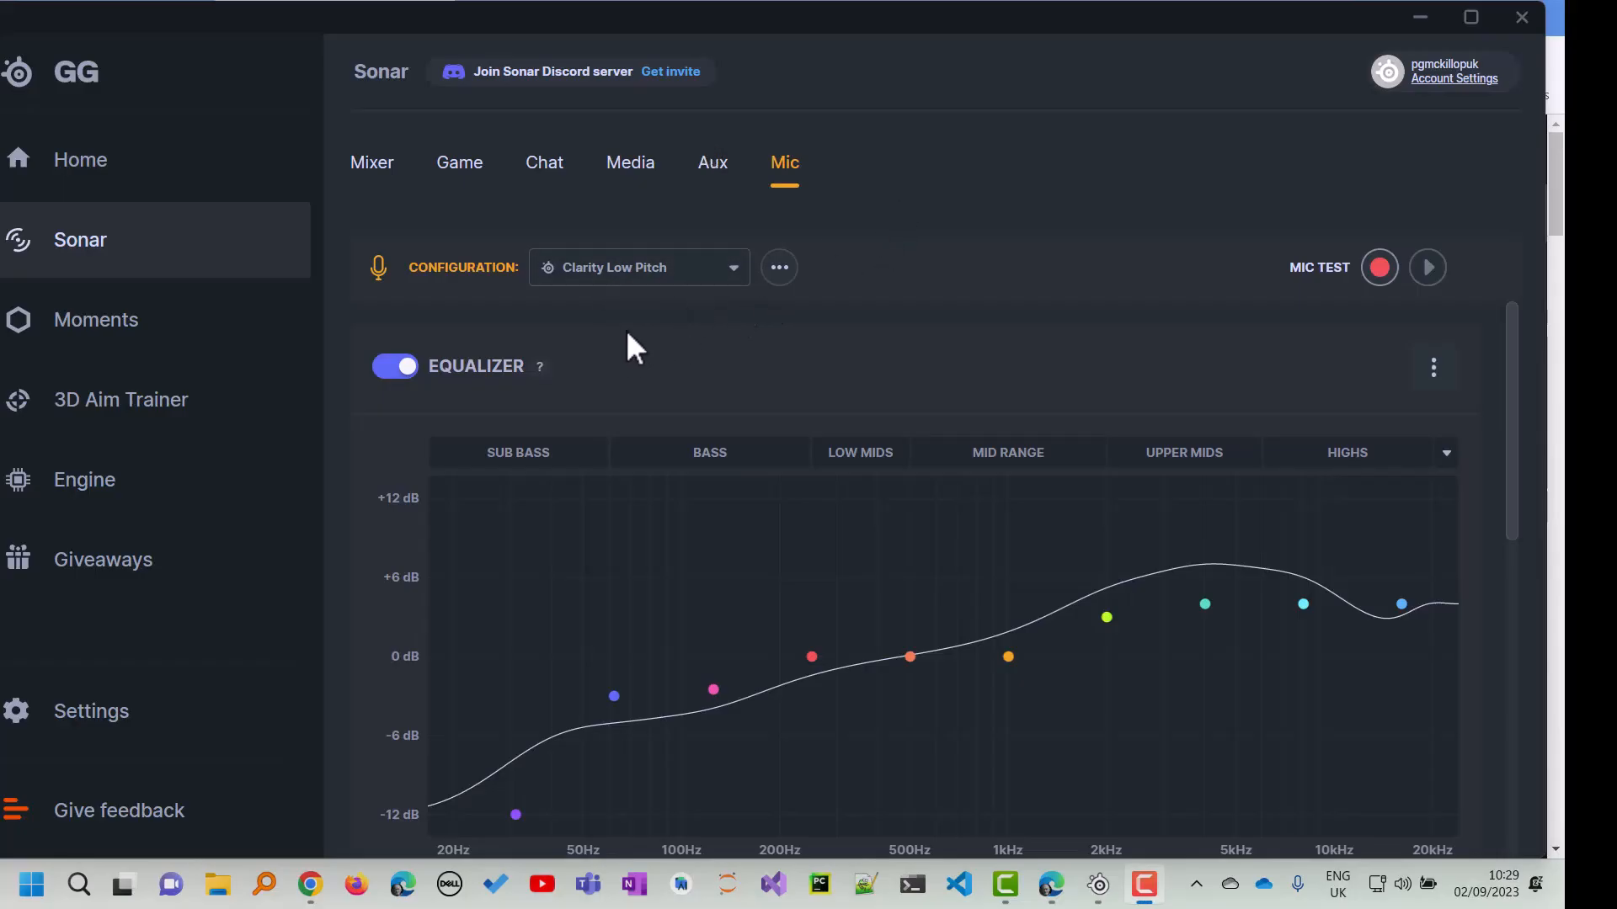
Select the Clarity Low Pitch microphone configuration and turn on Clearcast AI noise cancellation for it
click(731, 268)
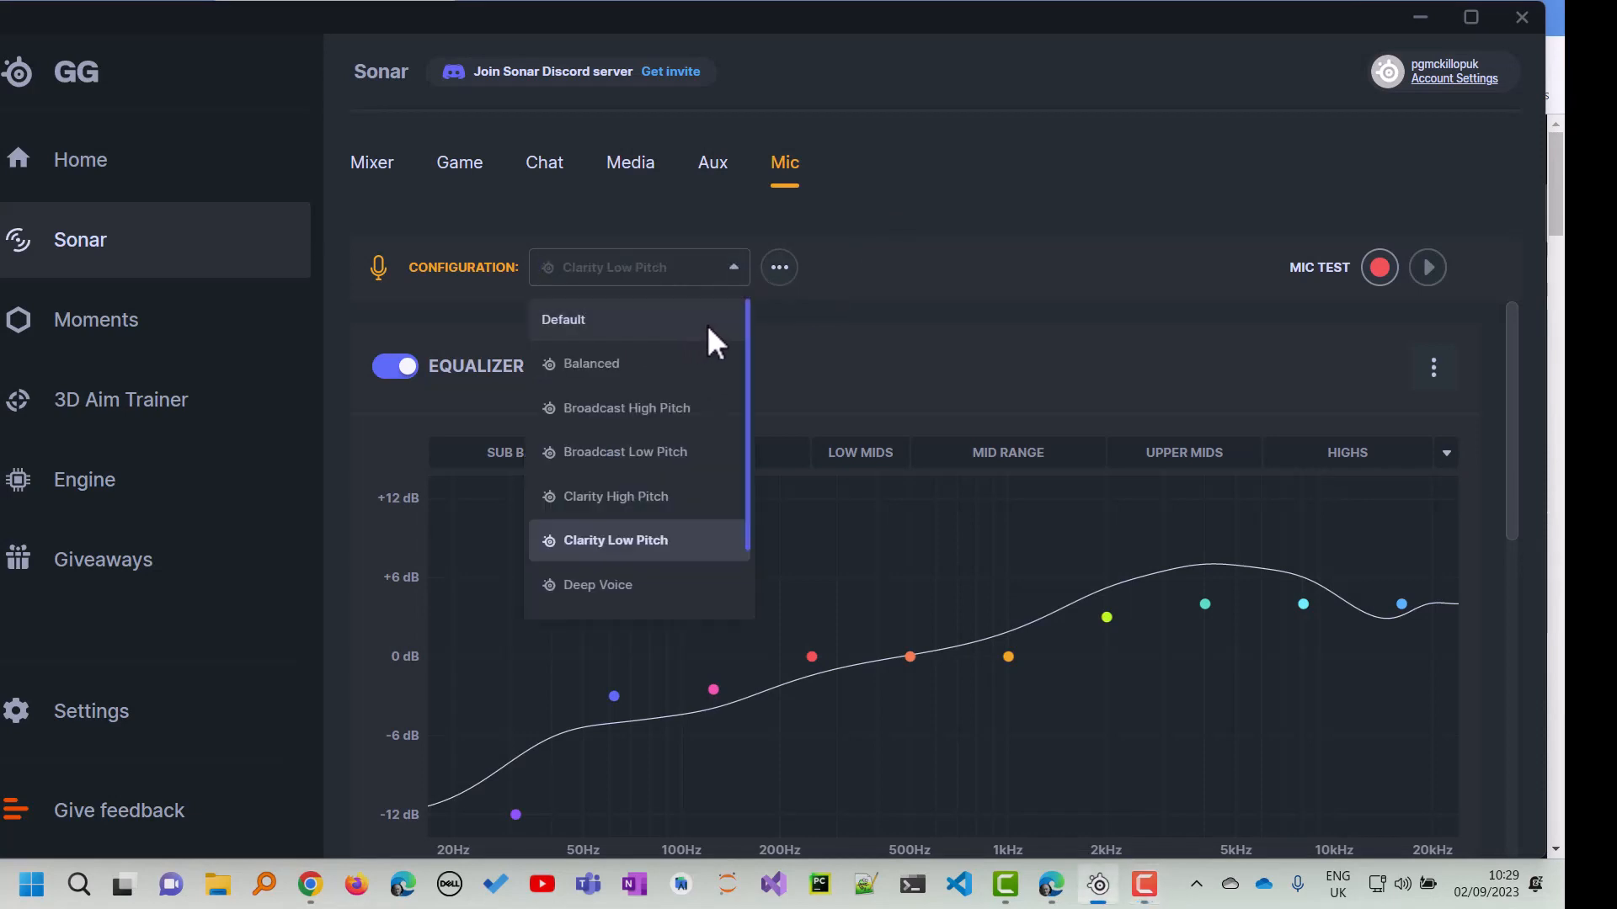
scroll(706, 325, down, 1)
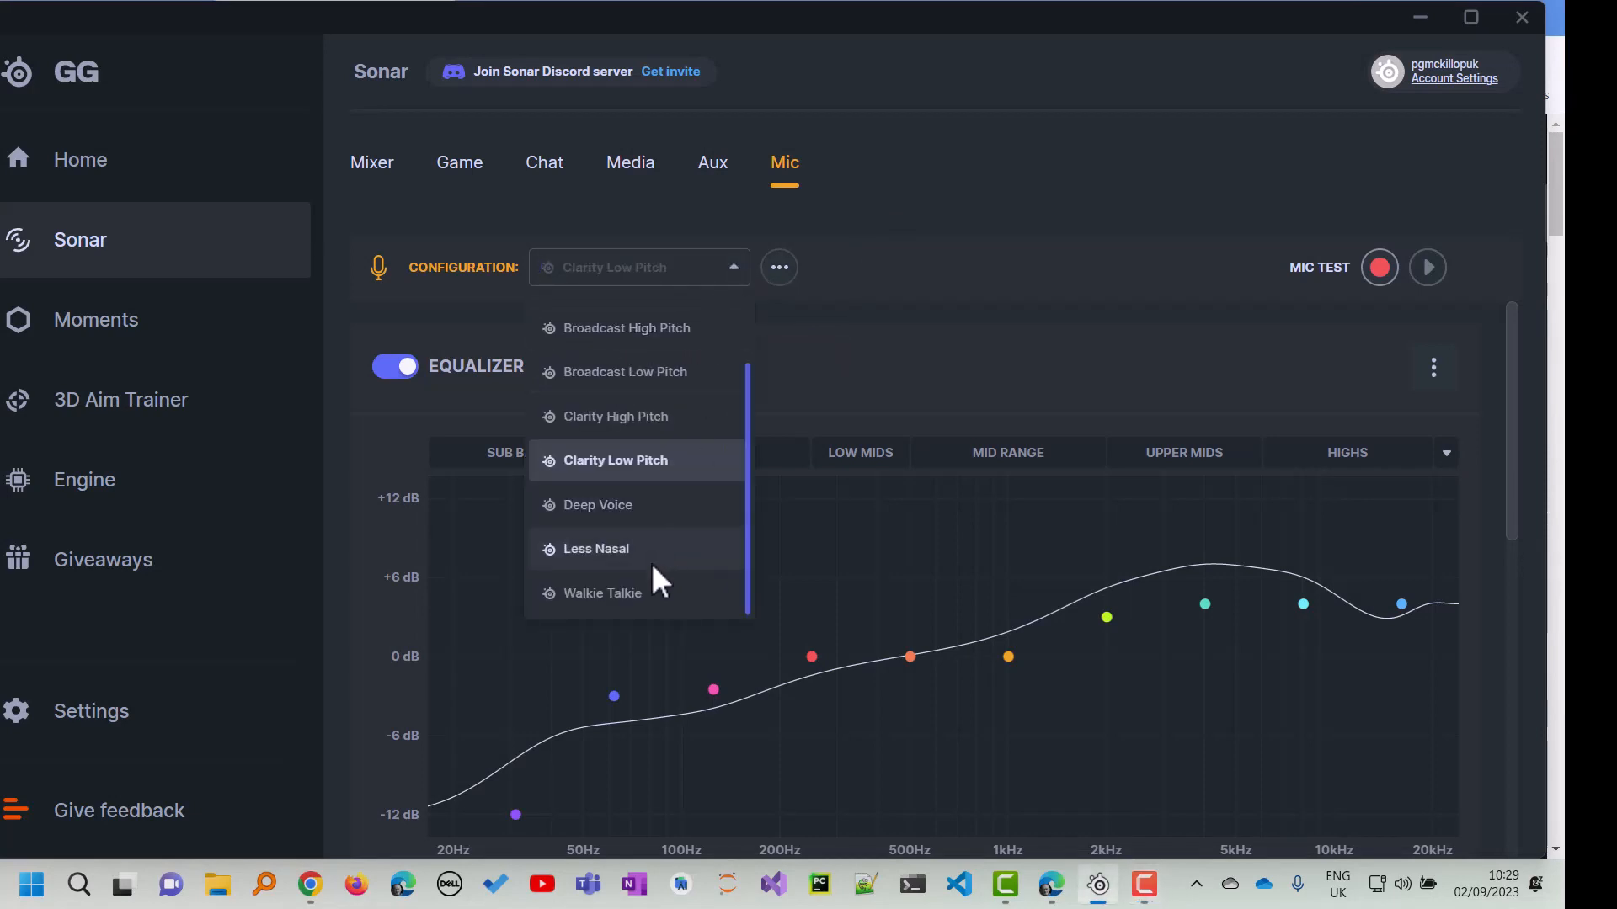
click(640, 460)
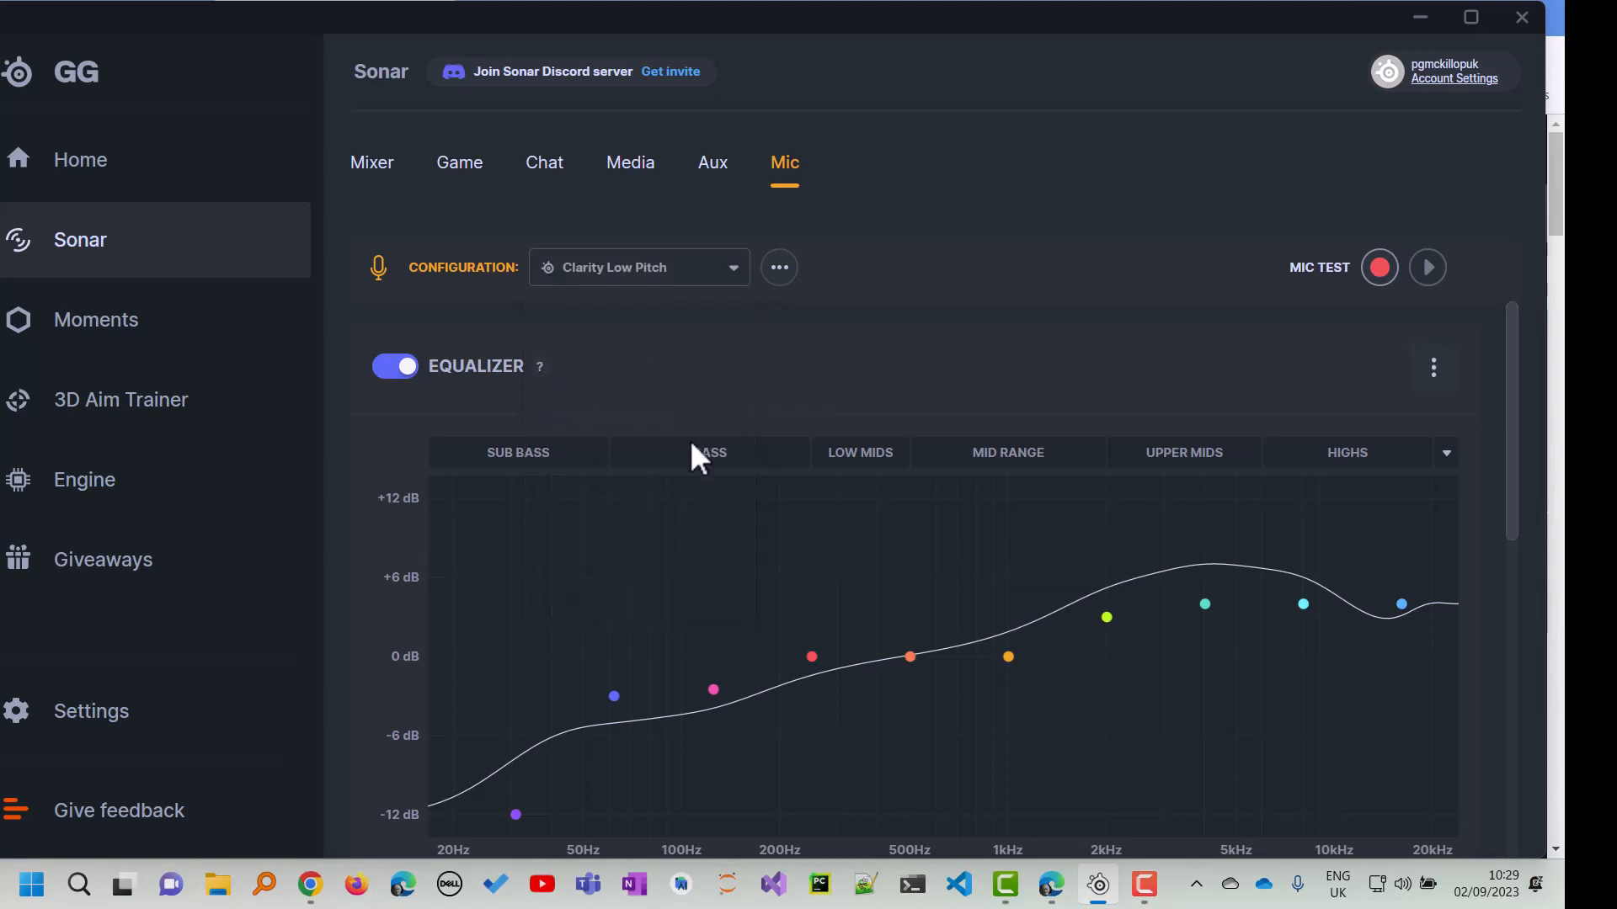
scroll(826, 392, down, 5)
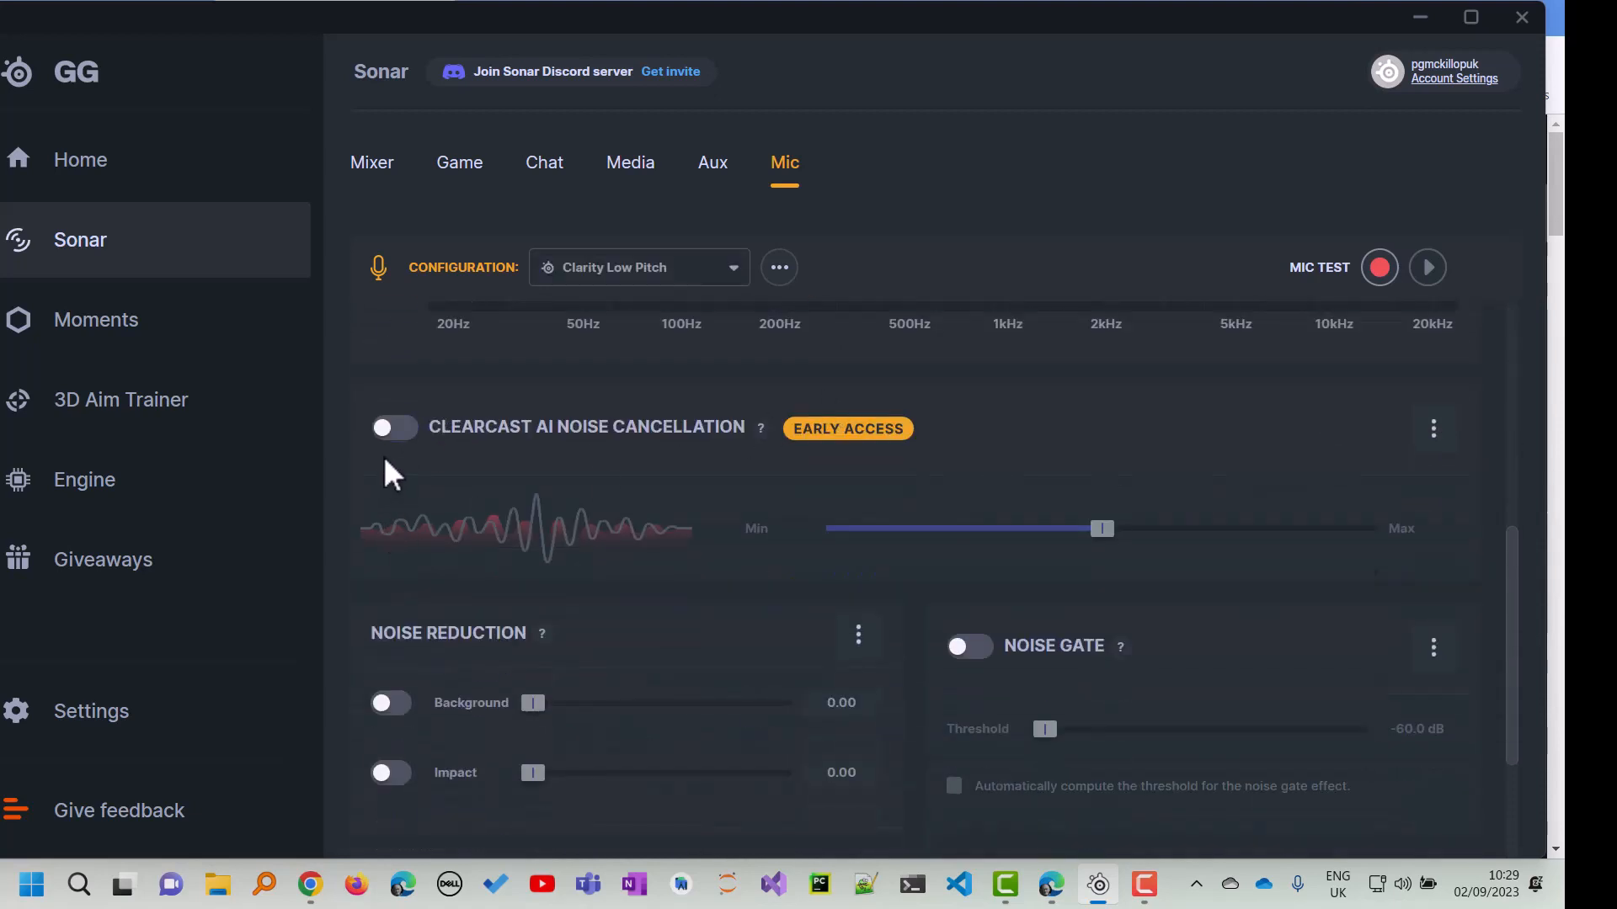
click(394, 429)
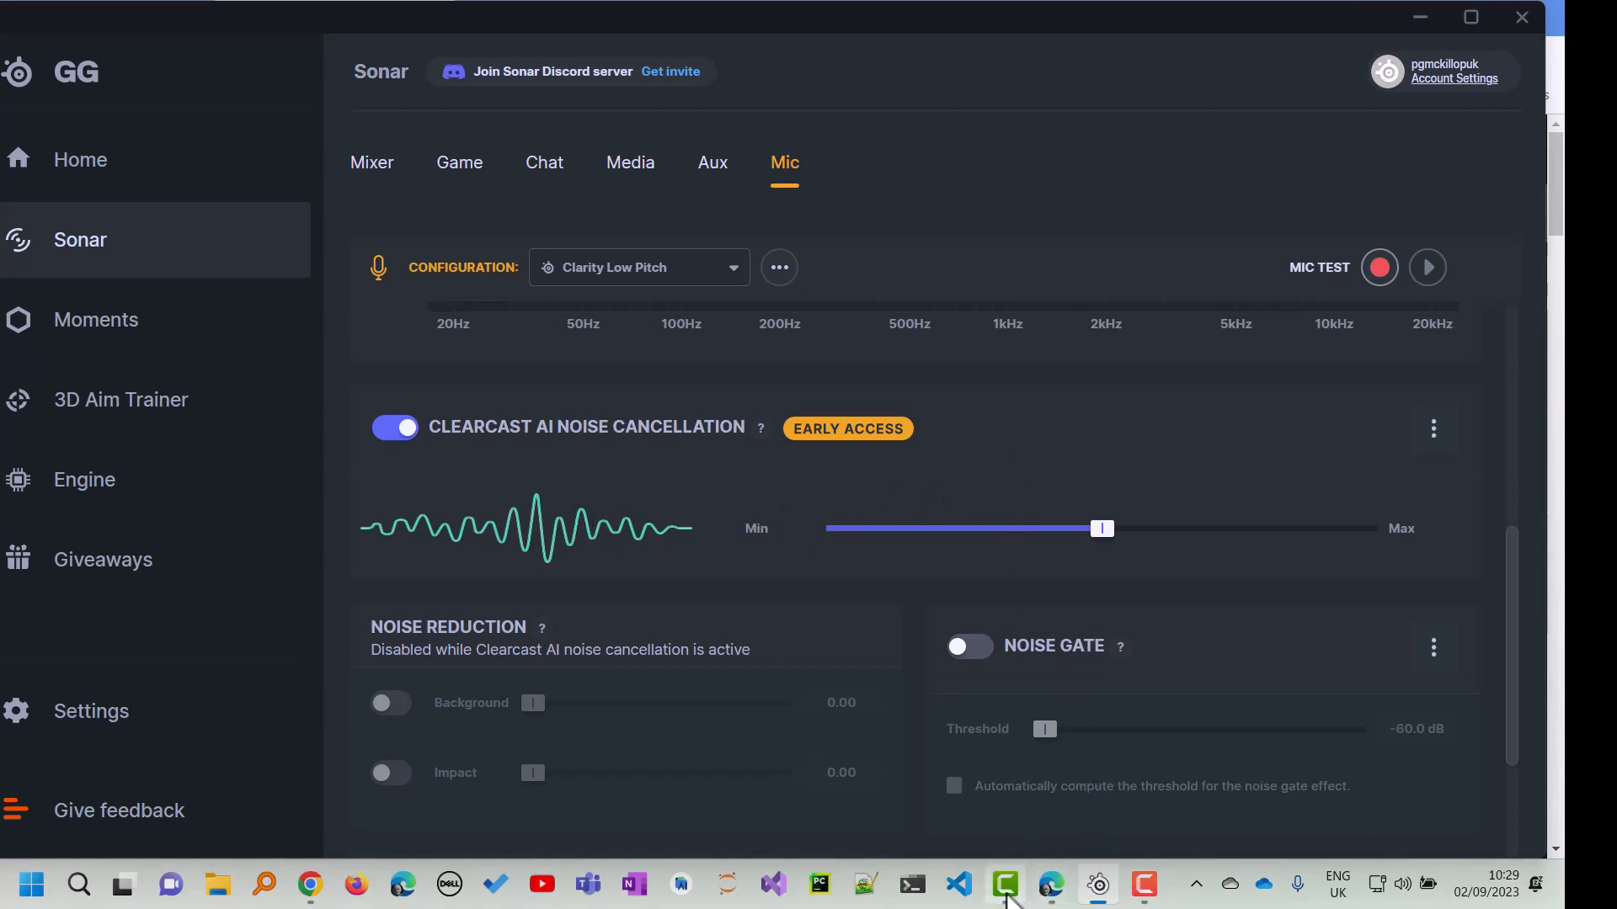
mouse_move(1005, 899)
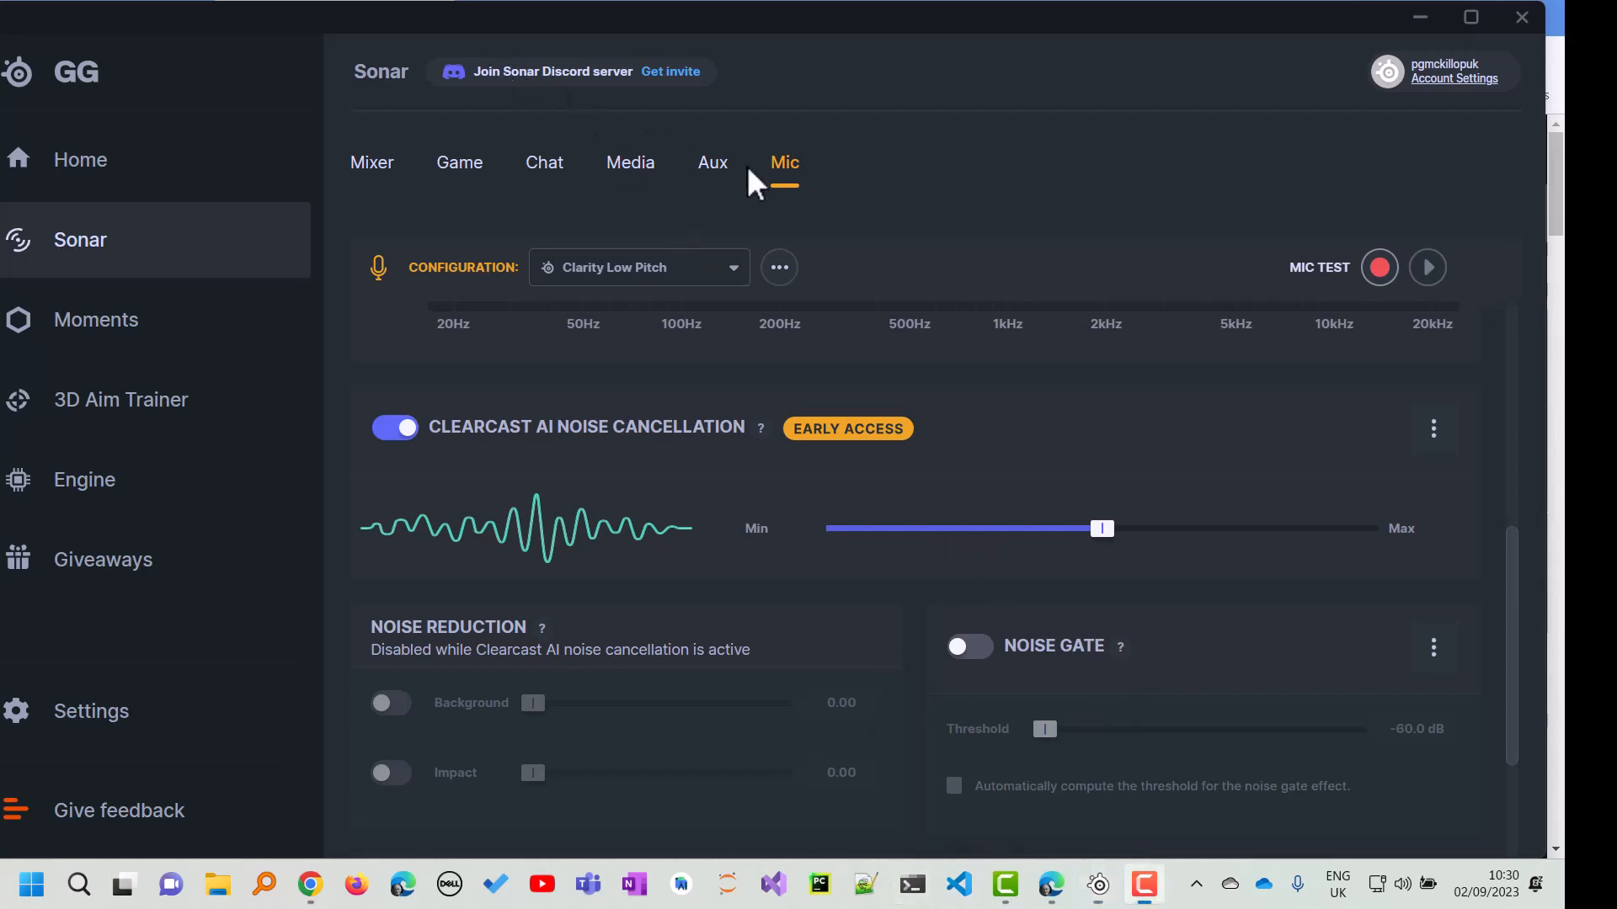
Set the equalizer's sub bass point to about -9.2 dB at 28.4 Hz and its upper mids point to about -4.2 dB at 3.85 kHz
click(784, 192)
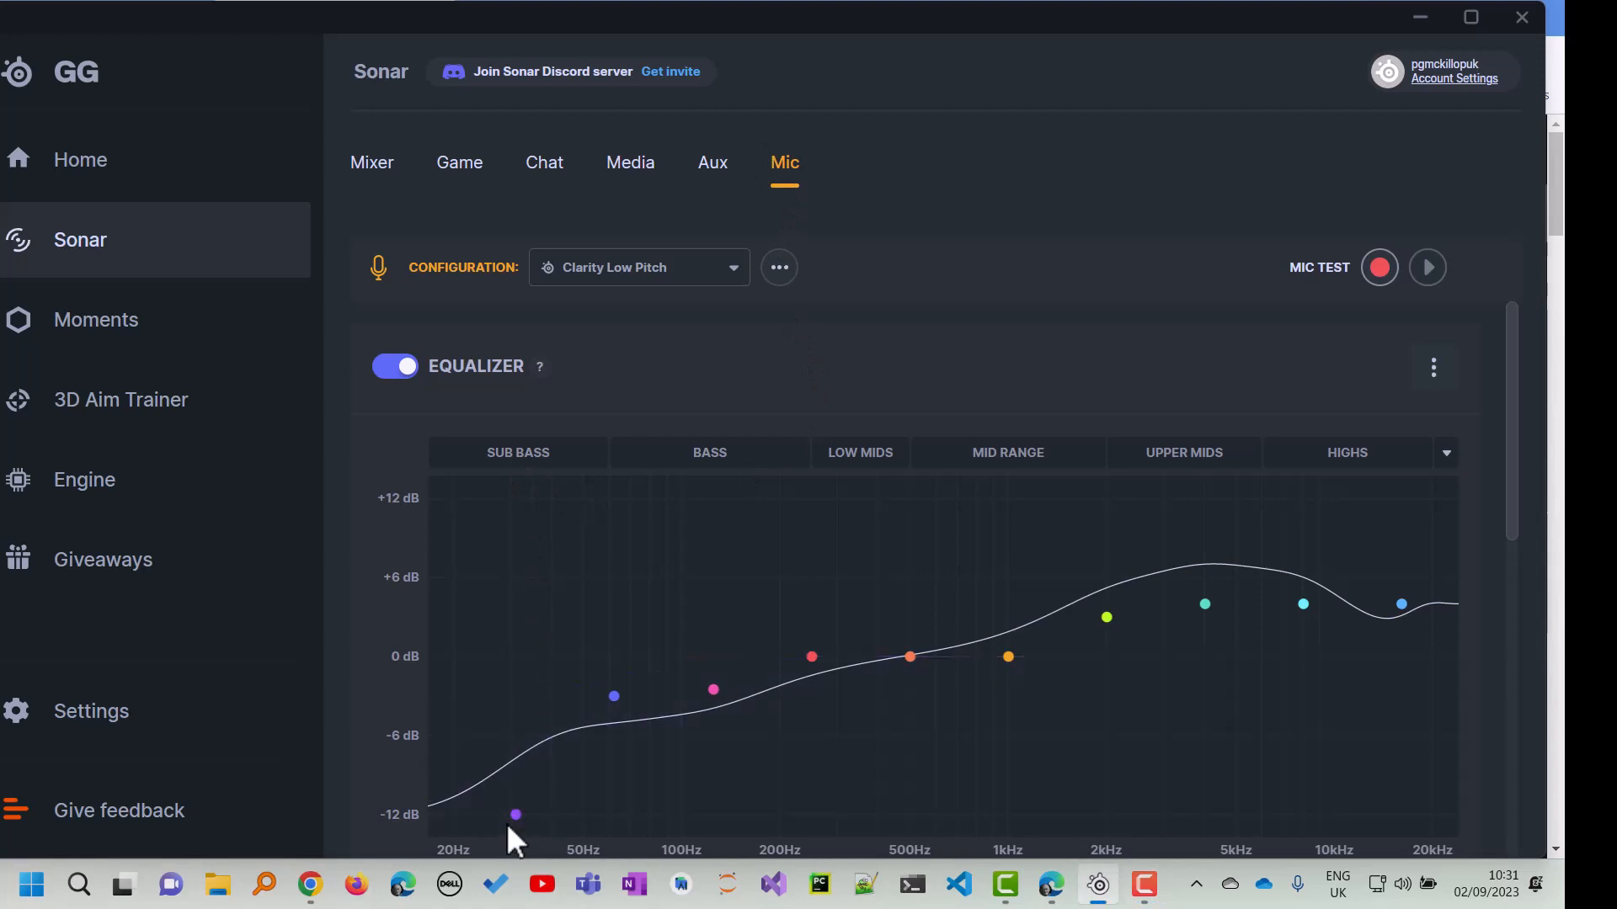
drag(509, 820, 503, 777)
scroll(648, 659, down, 3)
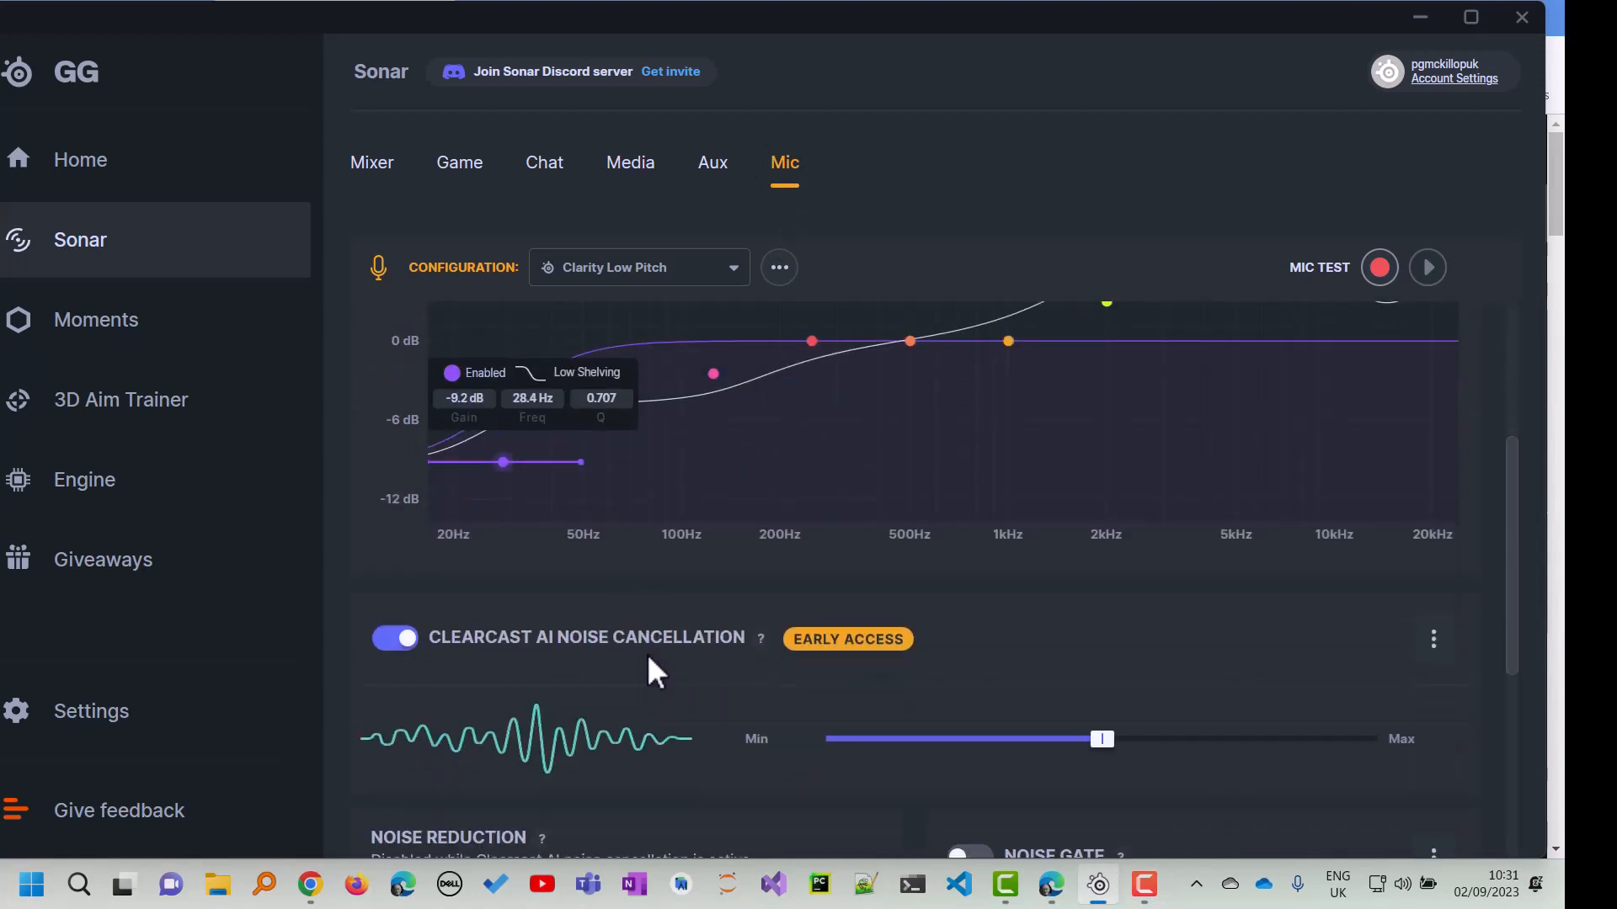
scroll(647, 654, down, 3)
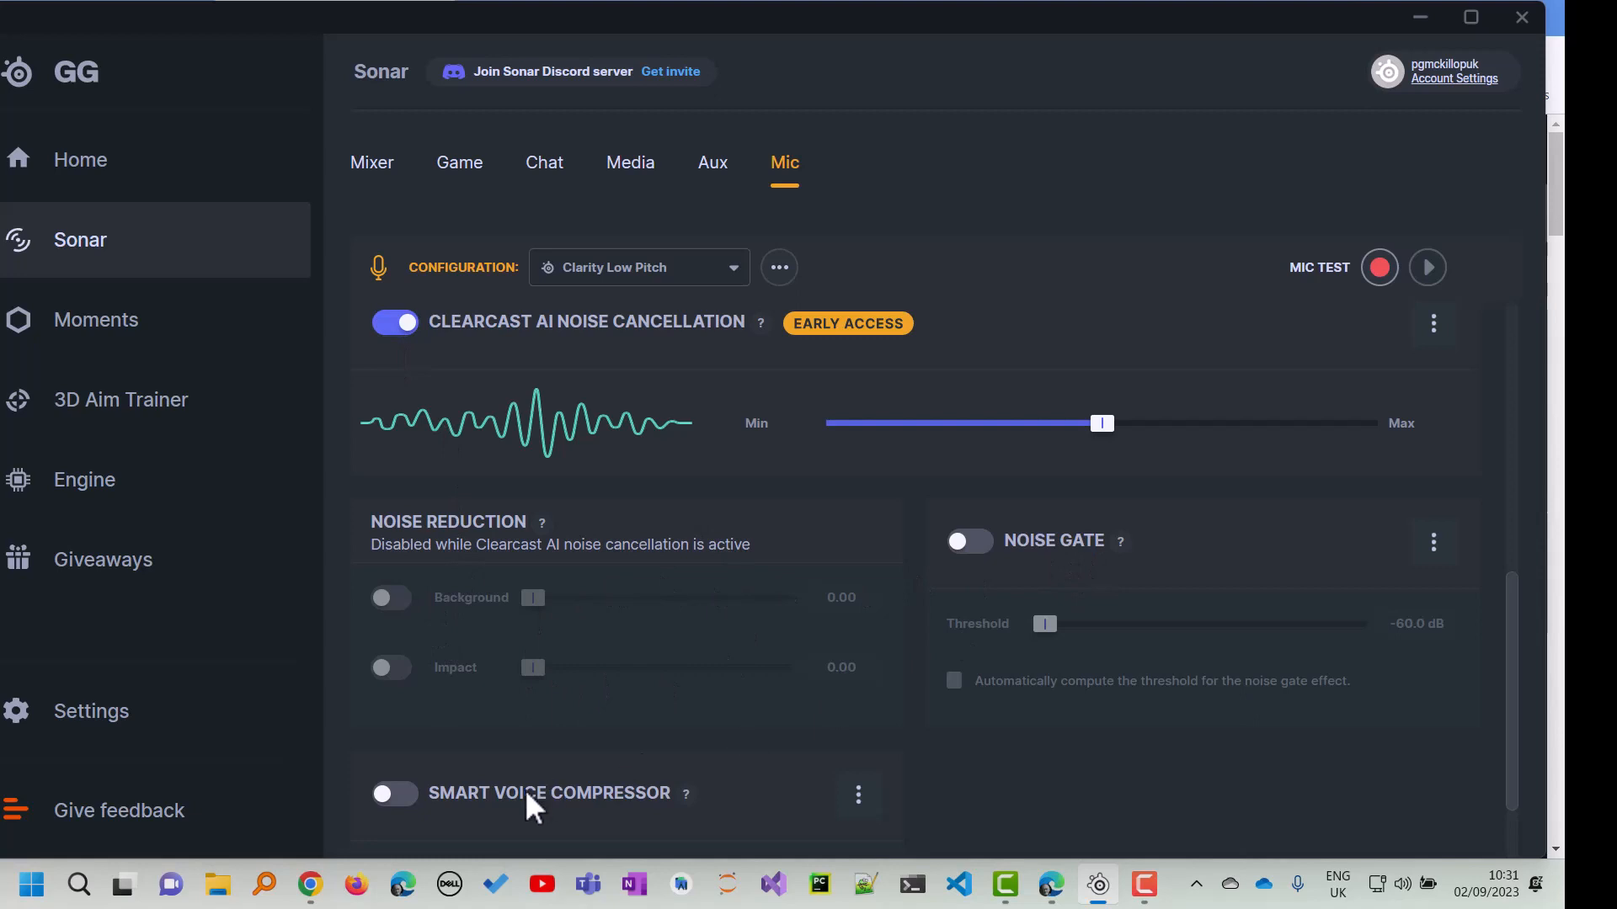
scroll(523, 788, up, 5)
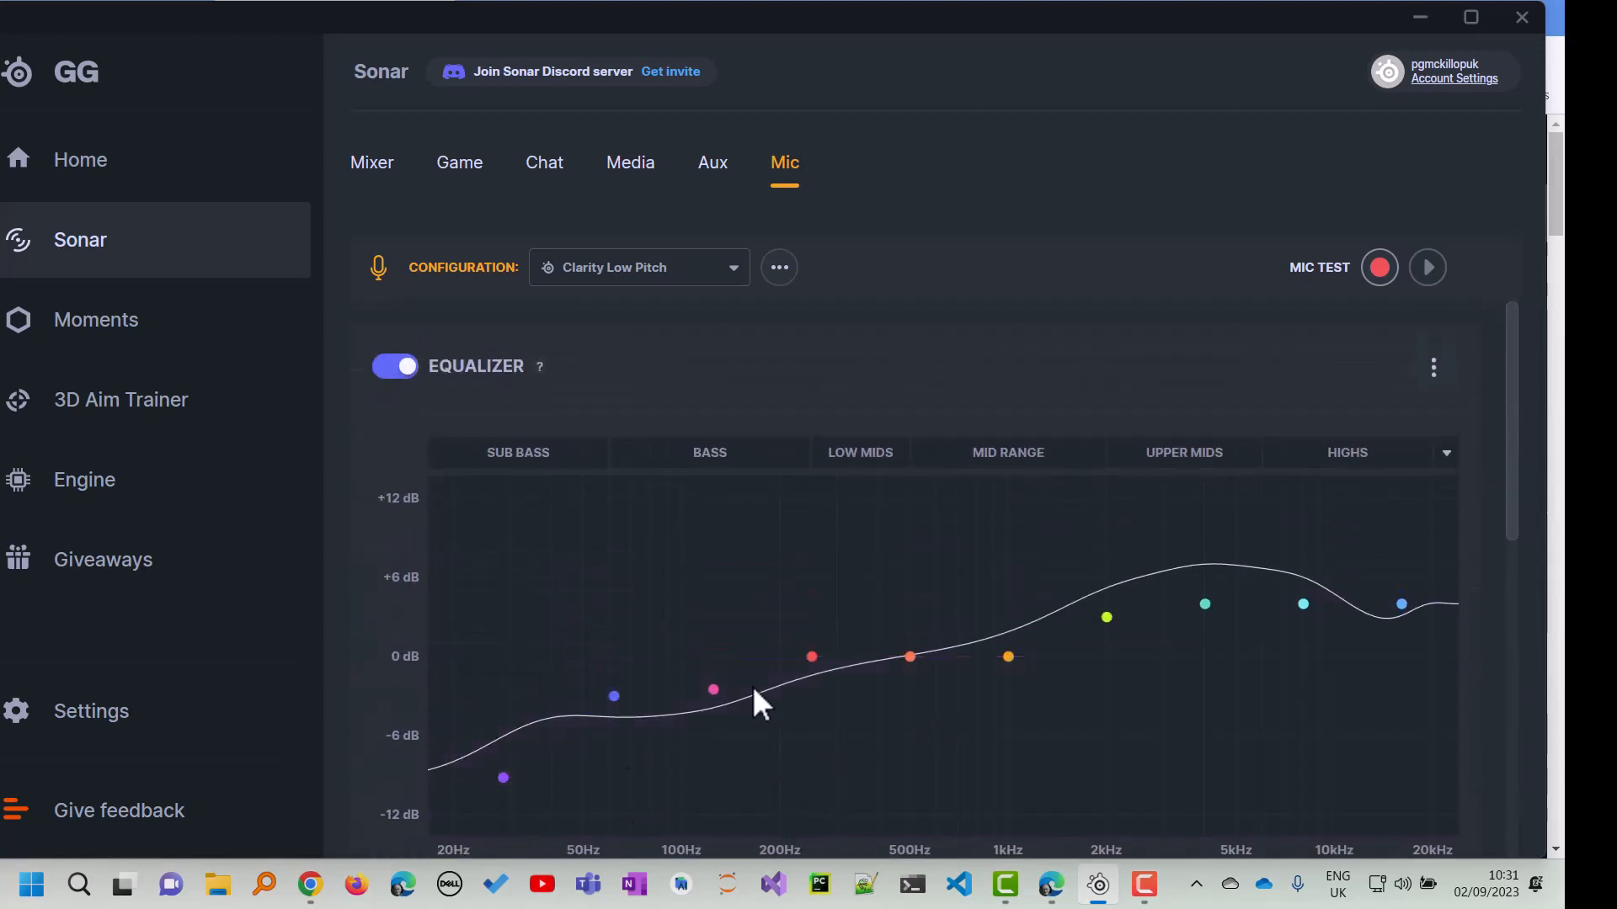
mouse_move(1203, 615)
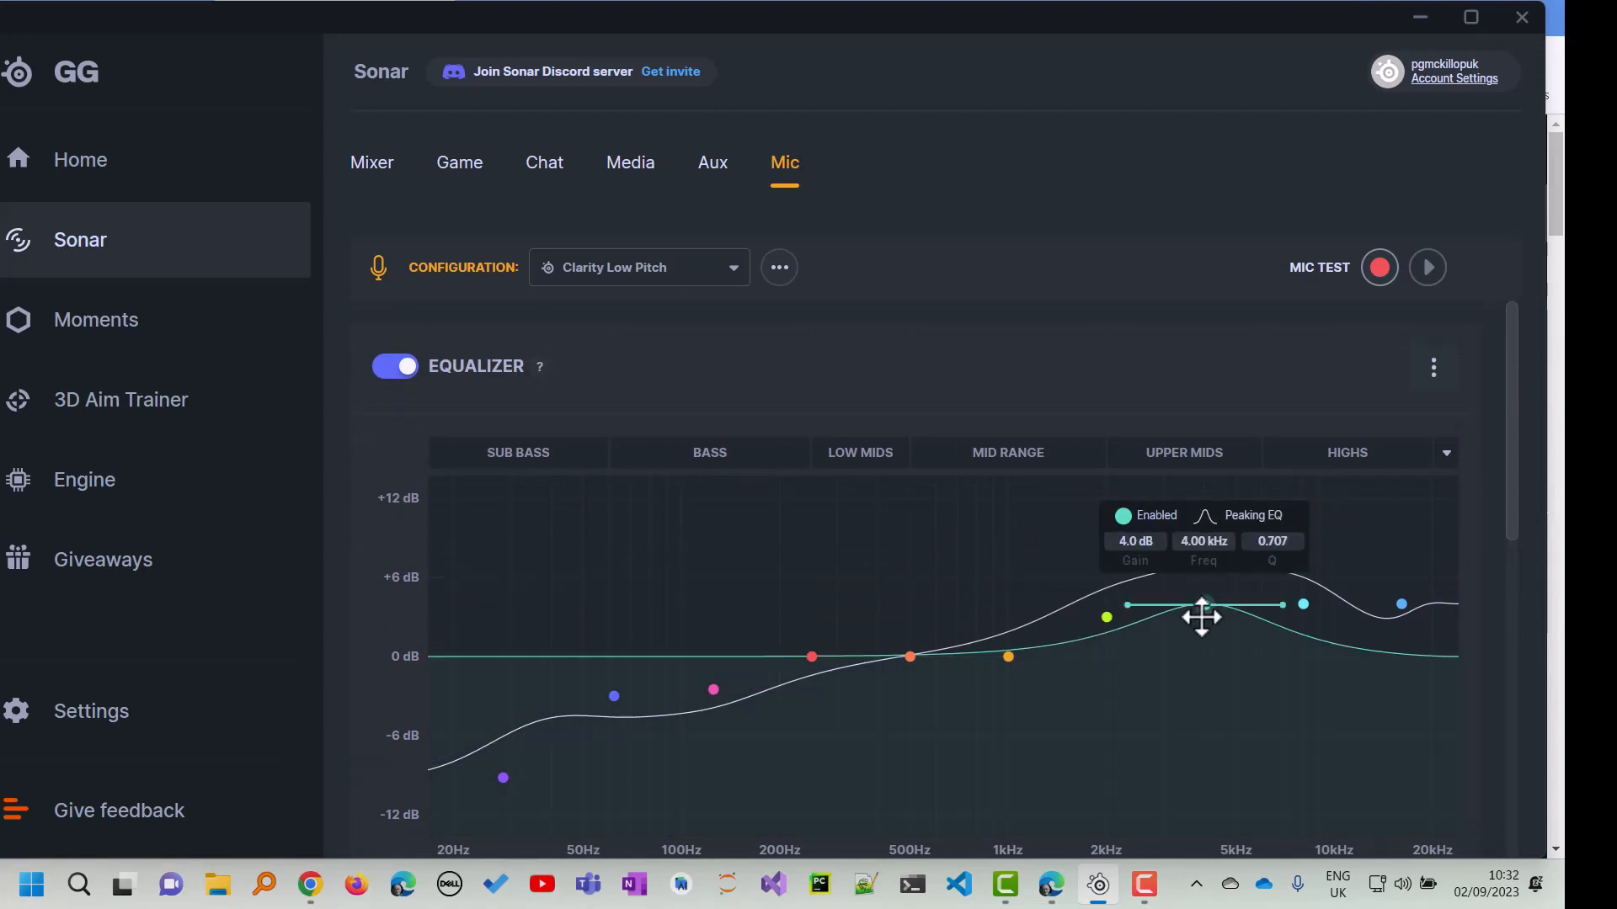
drag(1202, 618, 1196, 713)
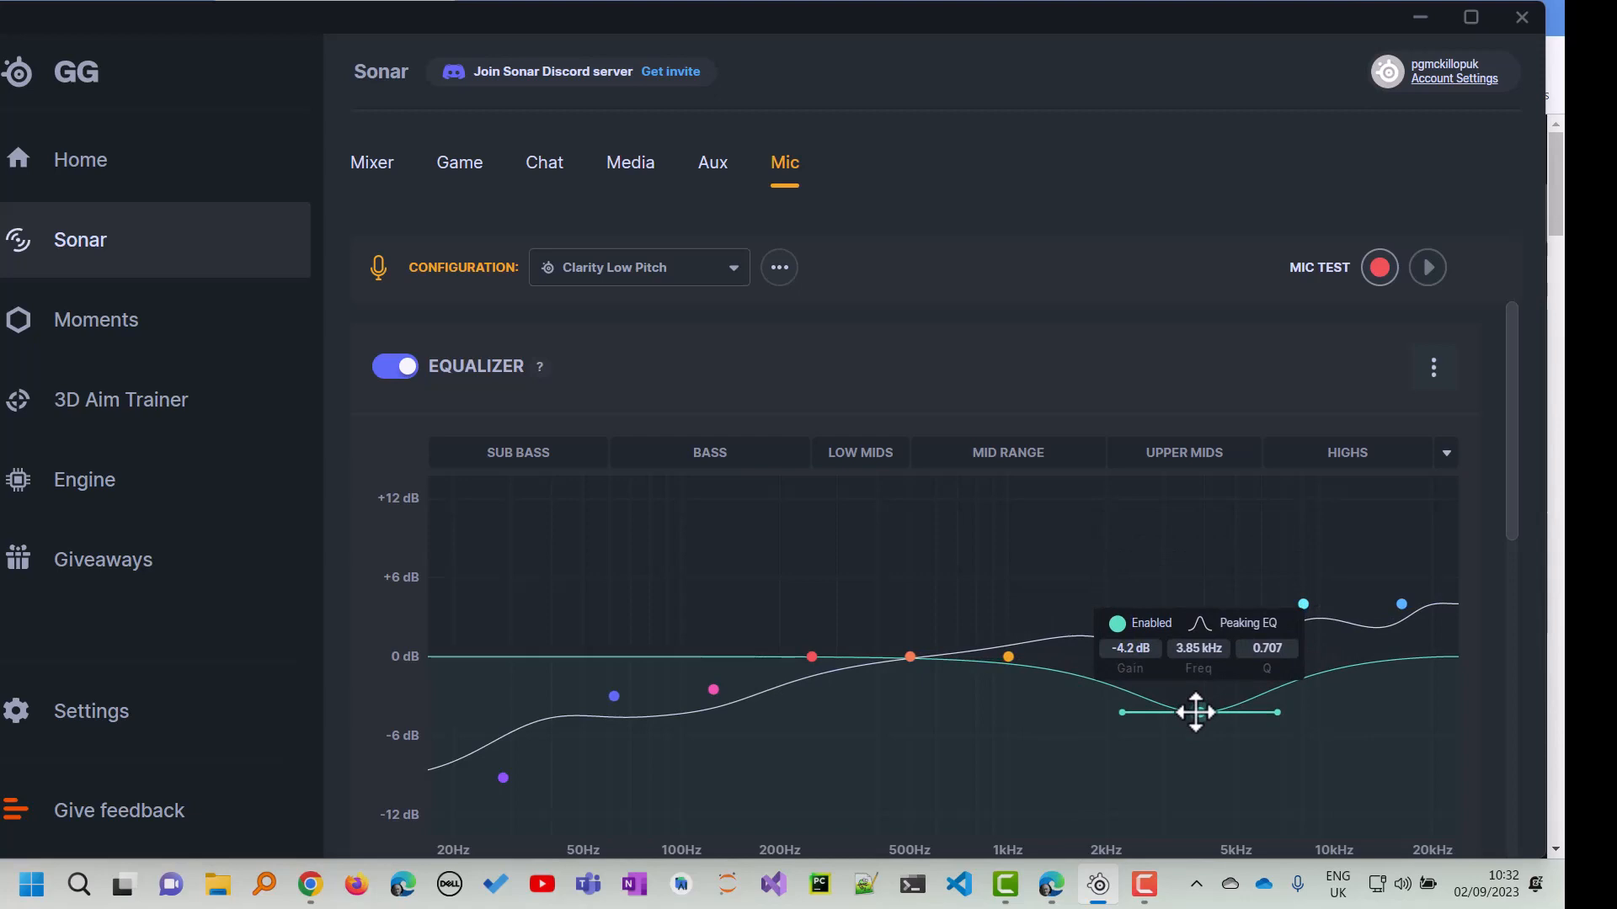
Check the options available for the equalizer and for managing the Clarity Low Pitch microphone configuration
click(1433, 377)
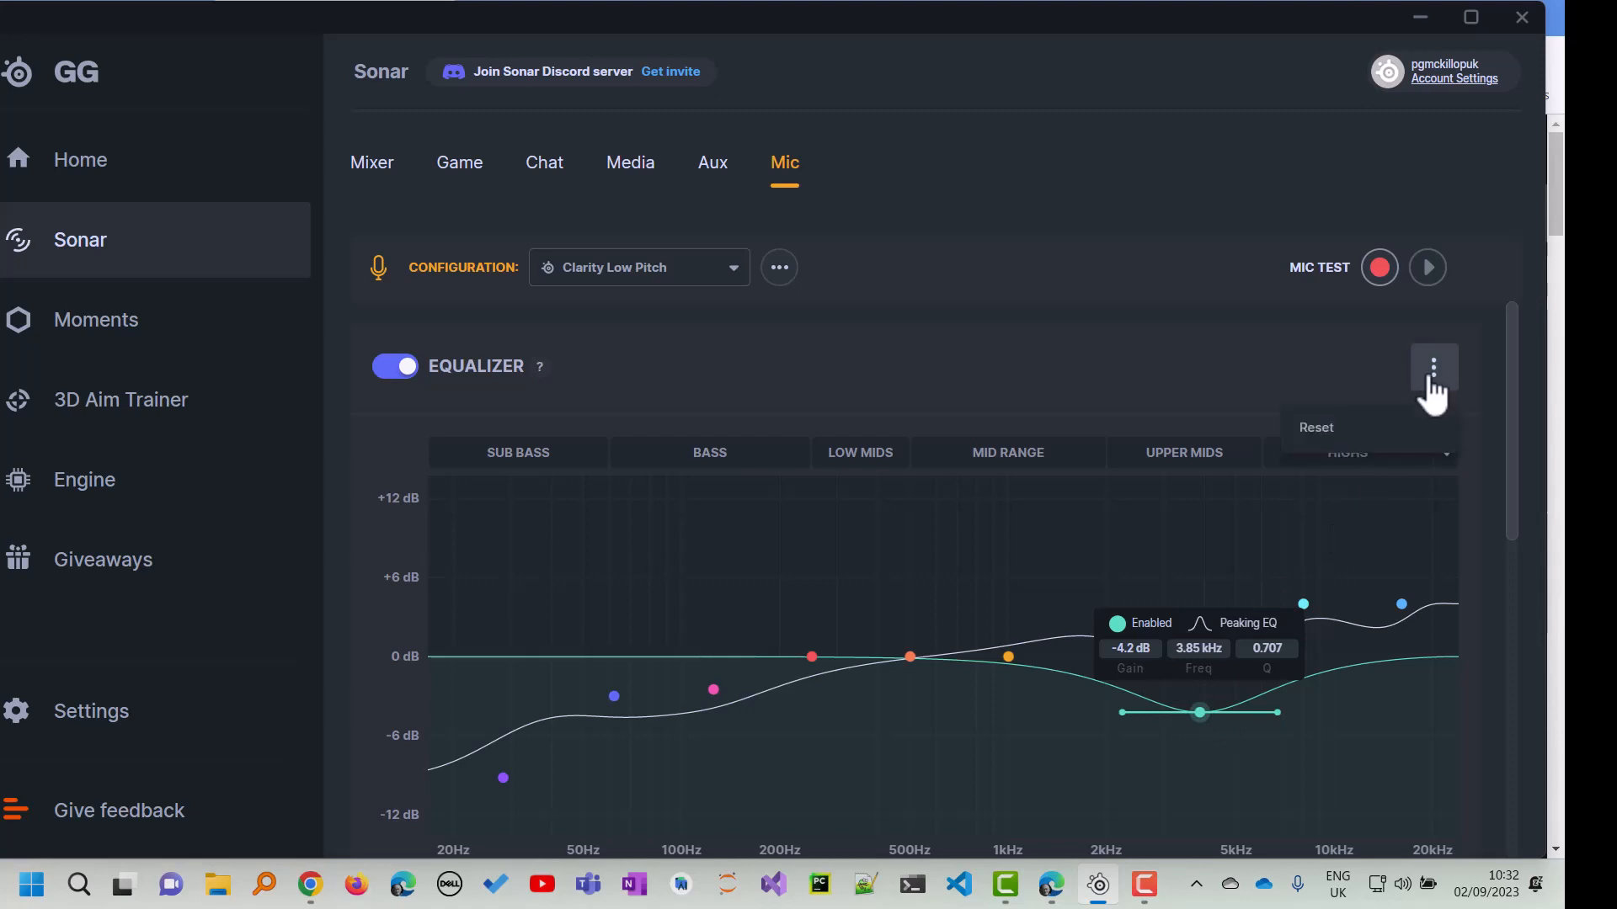
click(1279, 379)
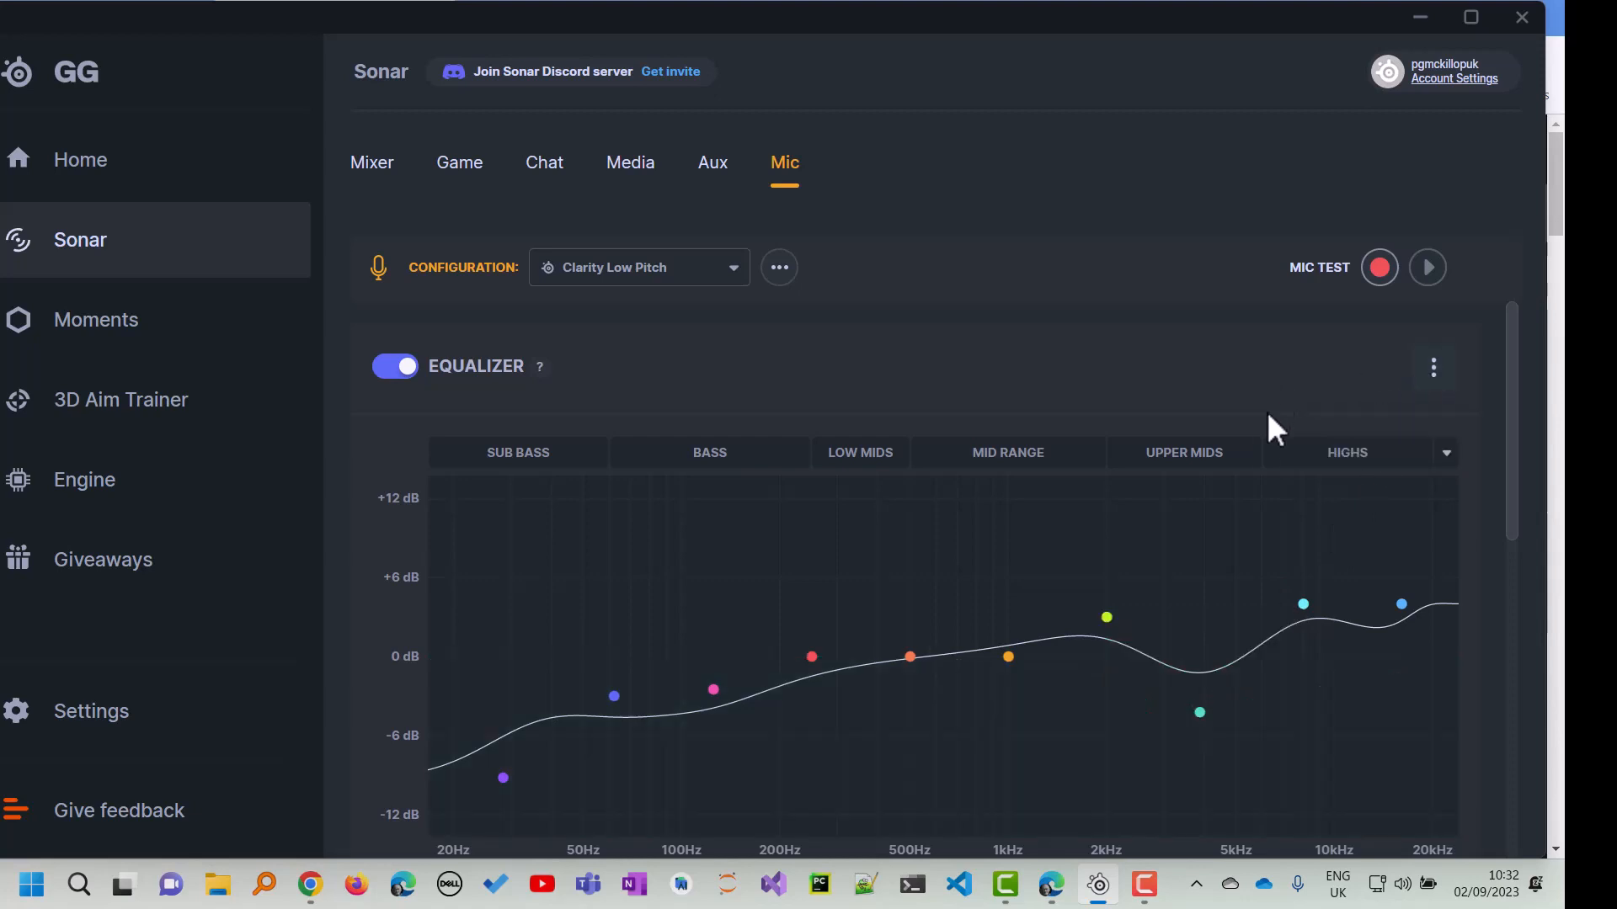
scroll(1267, 411, down, 3)
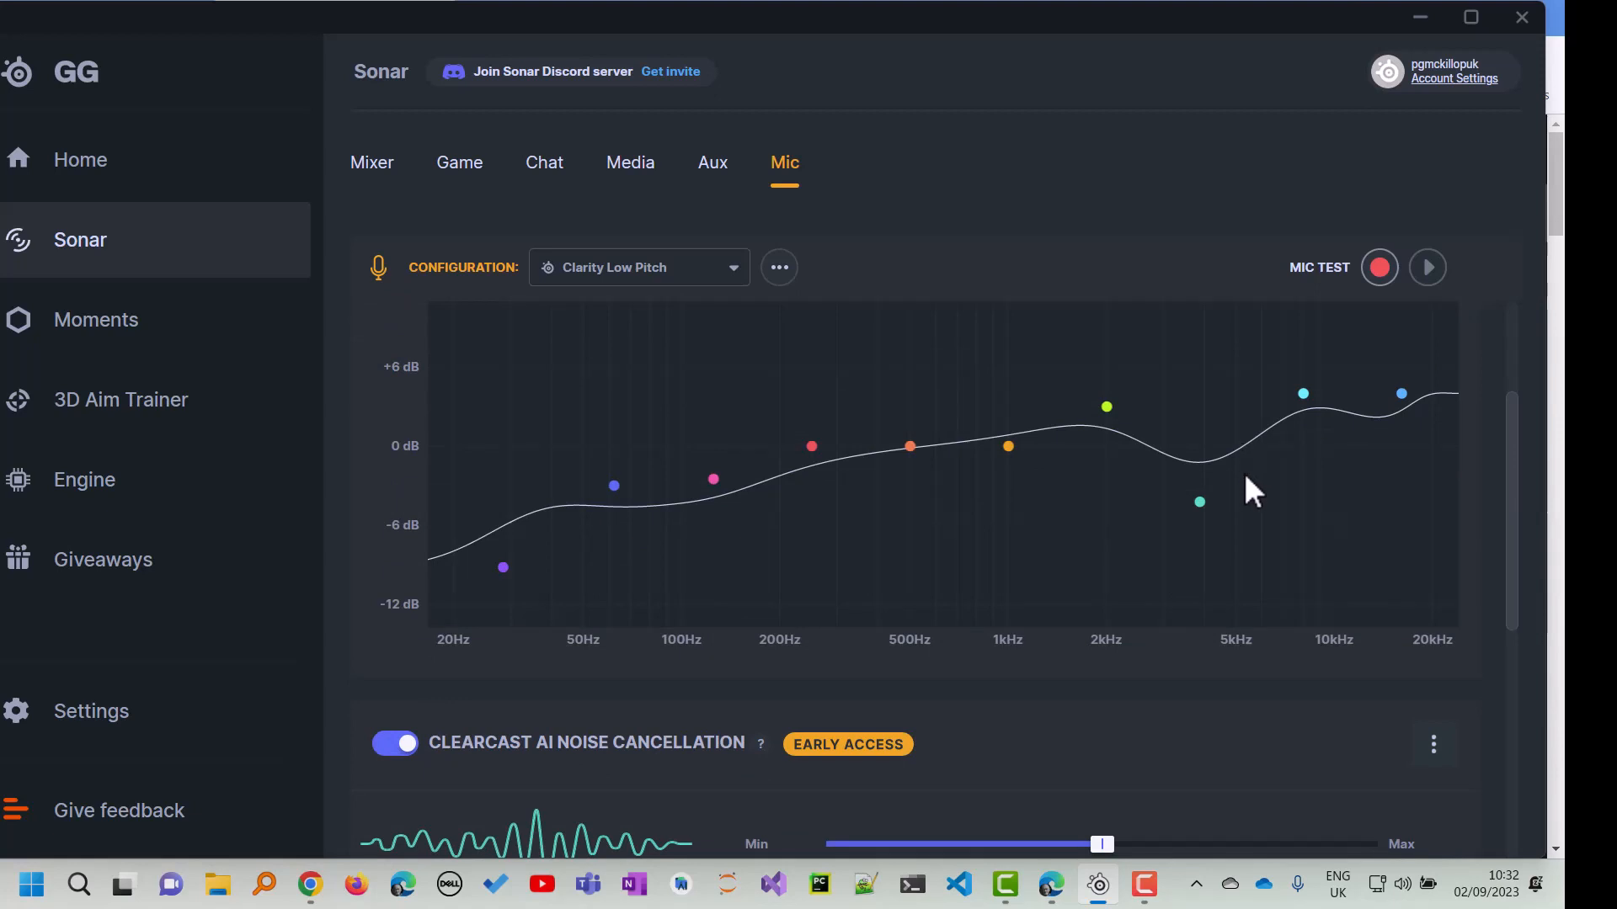
click(780, 271)
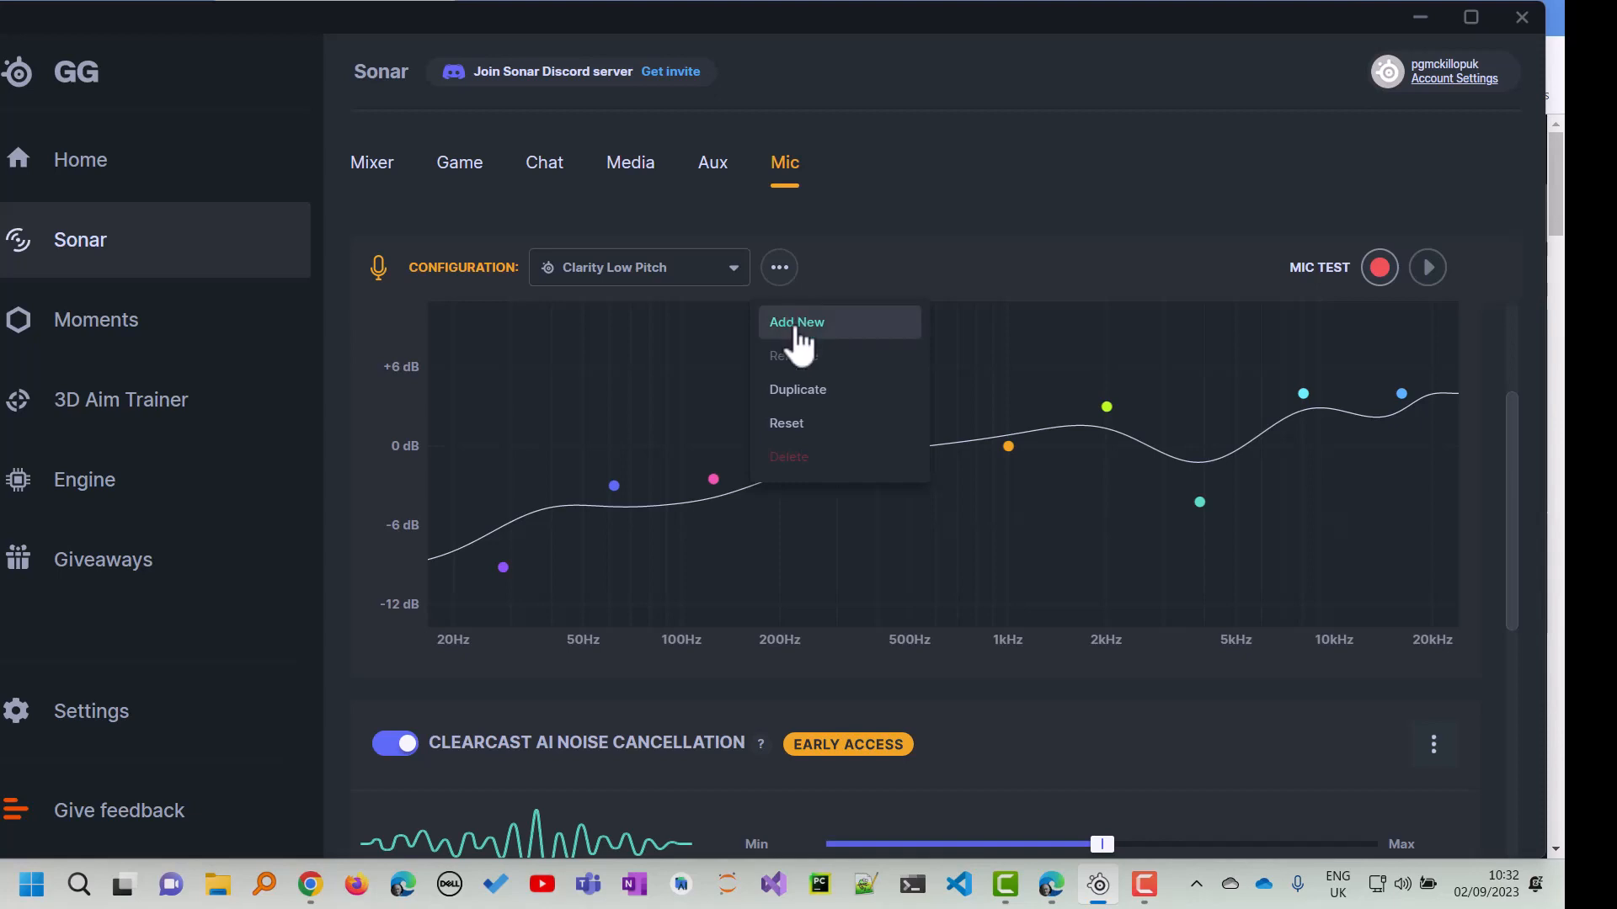
click(1007, 180)
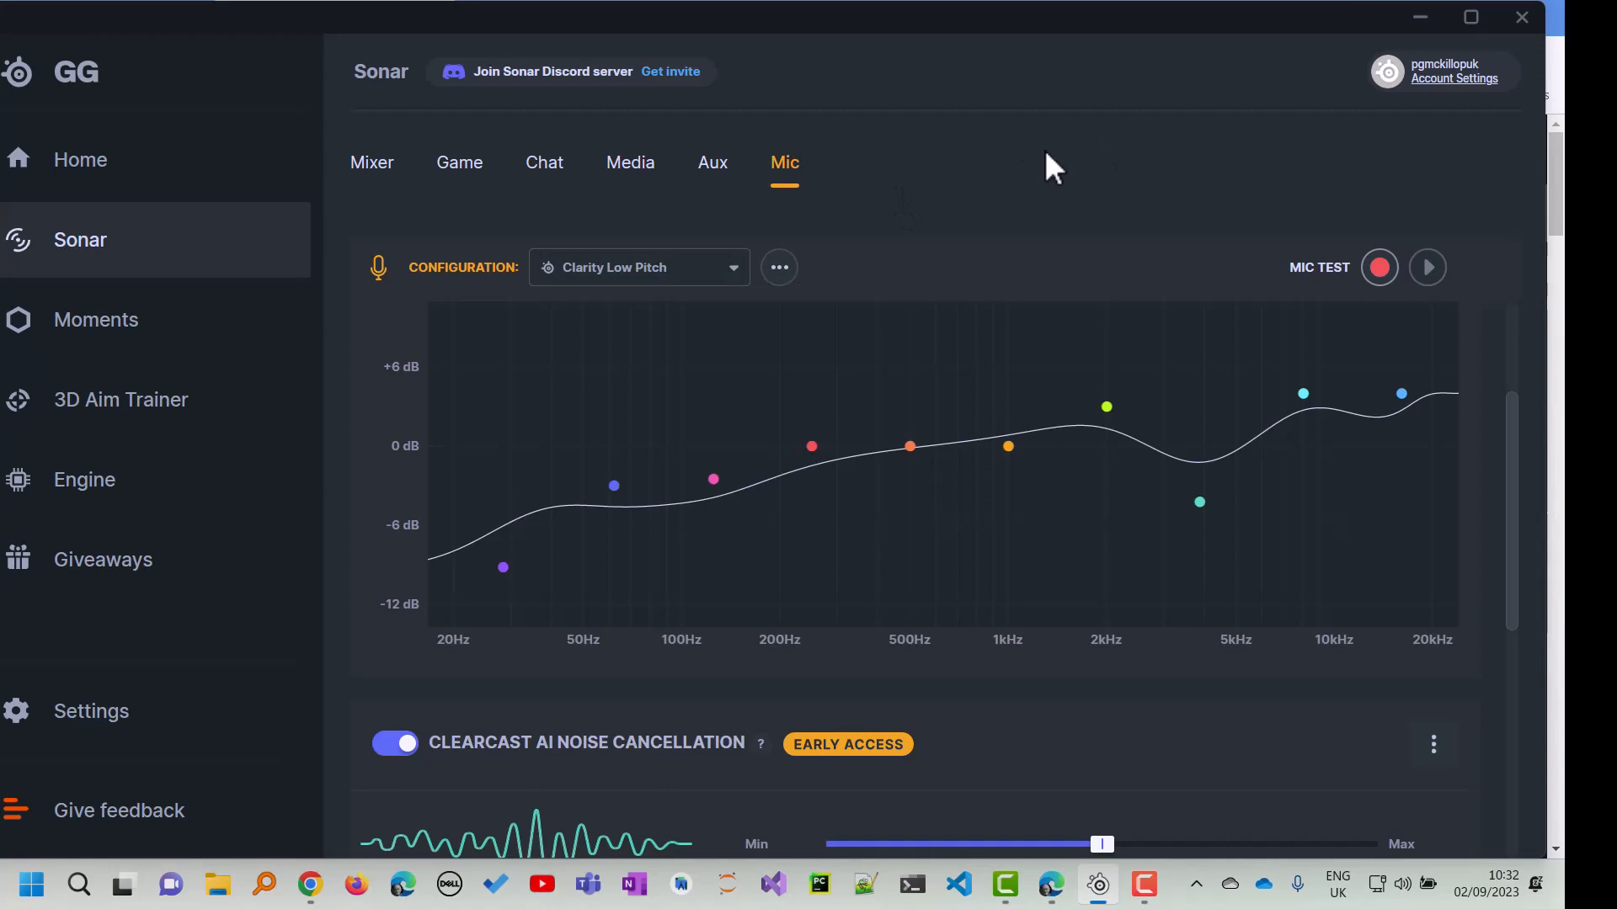